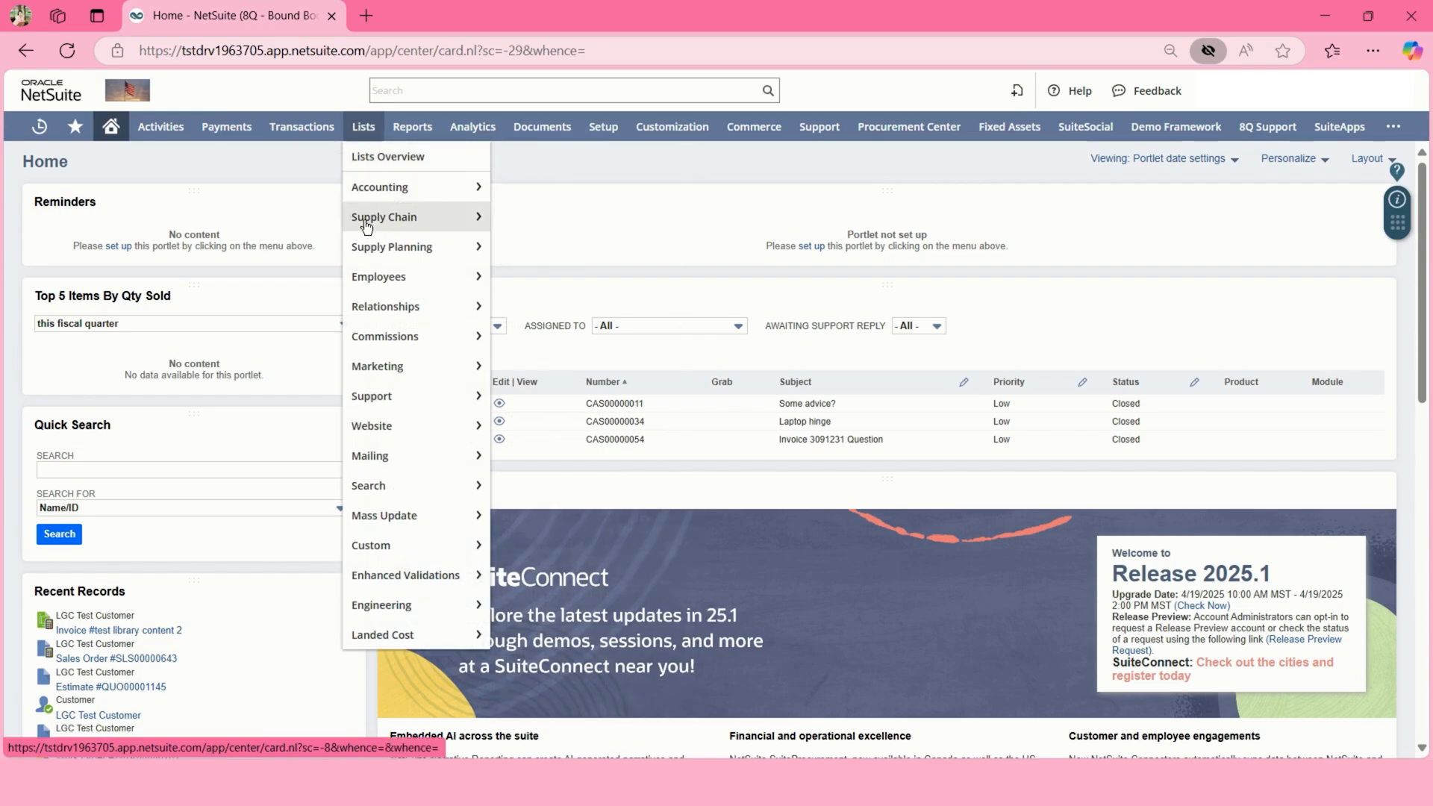
- Start a new employee record from Lists > Employees > Employees
mouse_move(512, 282)
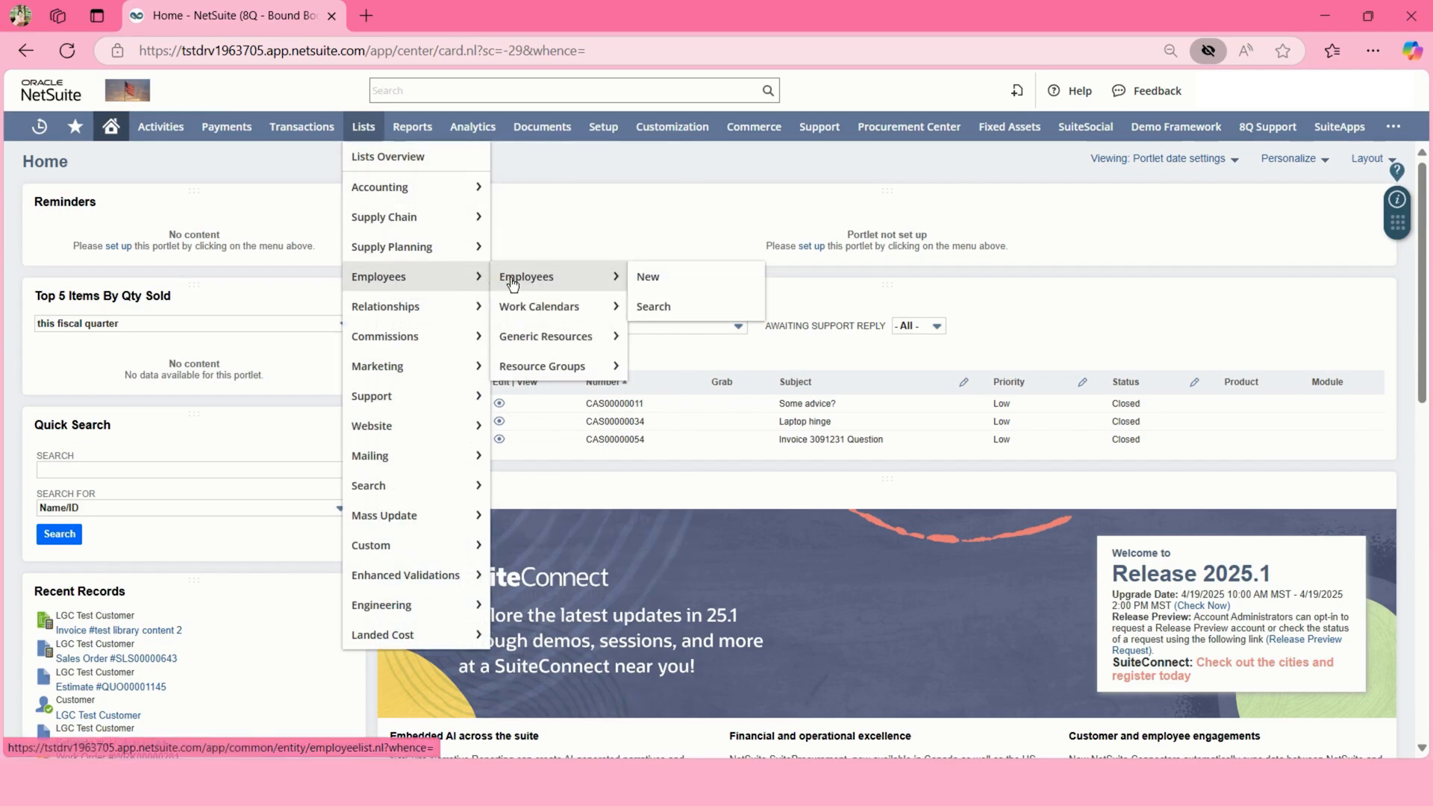
left_click(649, 277)
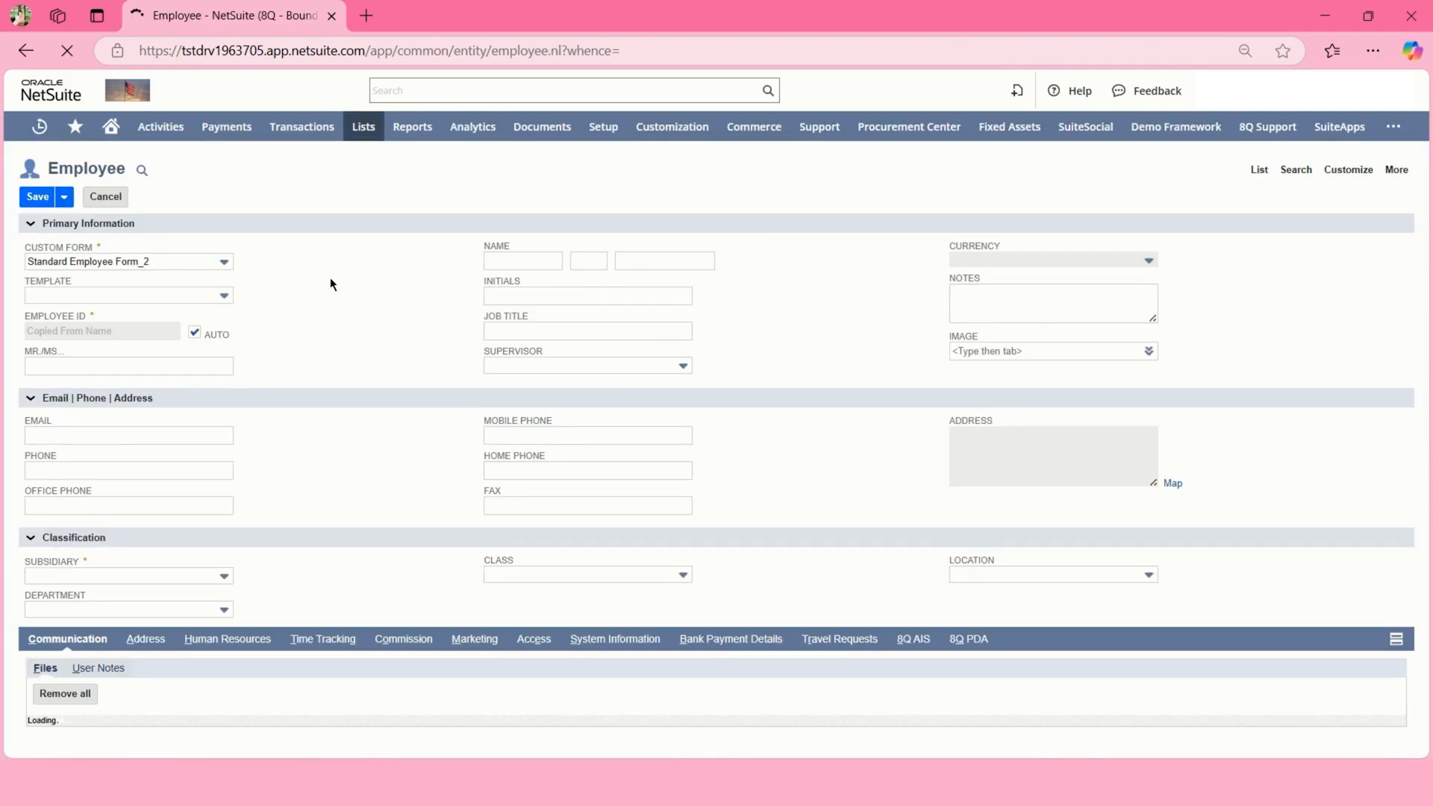
- Switch the custom form to Standard Employee Form and turn off automatic Employee ID numbering
left_click(213, 262)
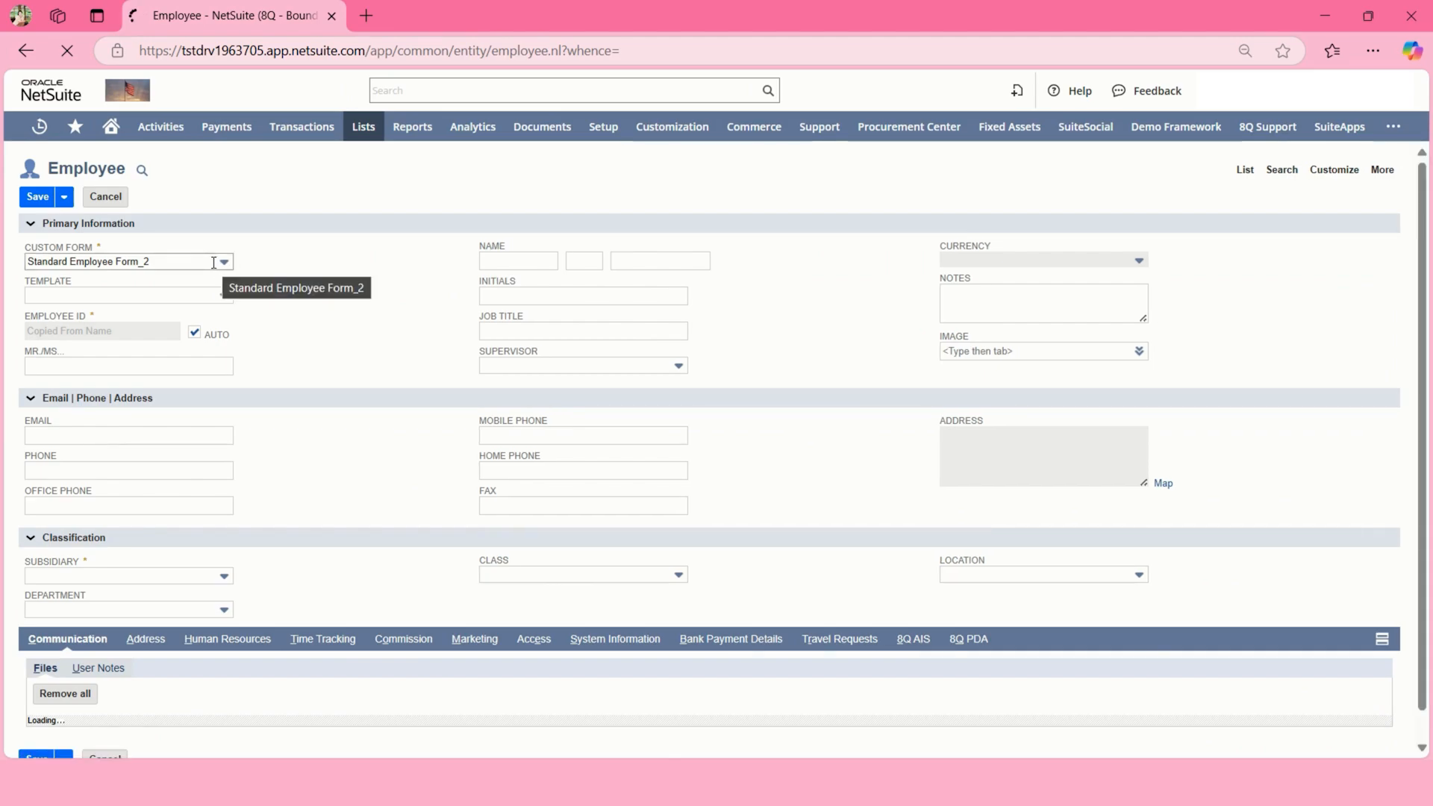
left_click(213, 262)
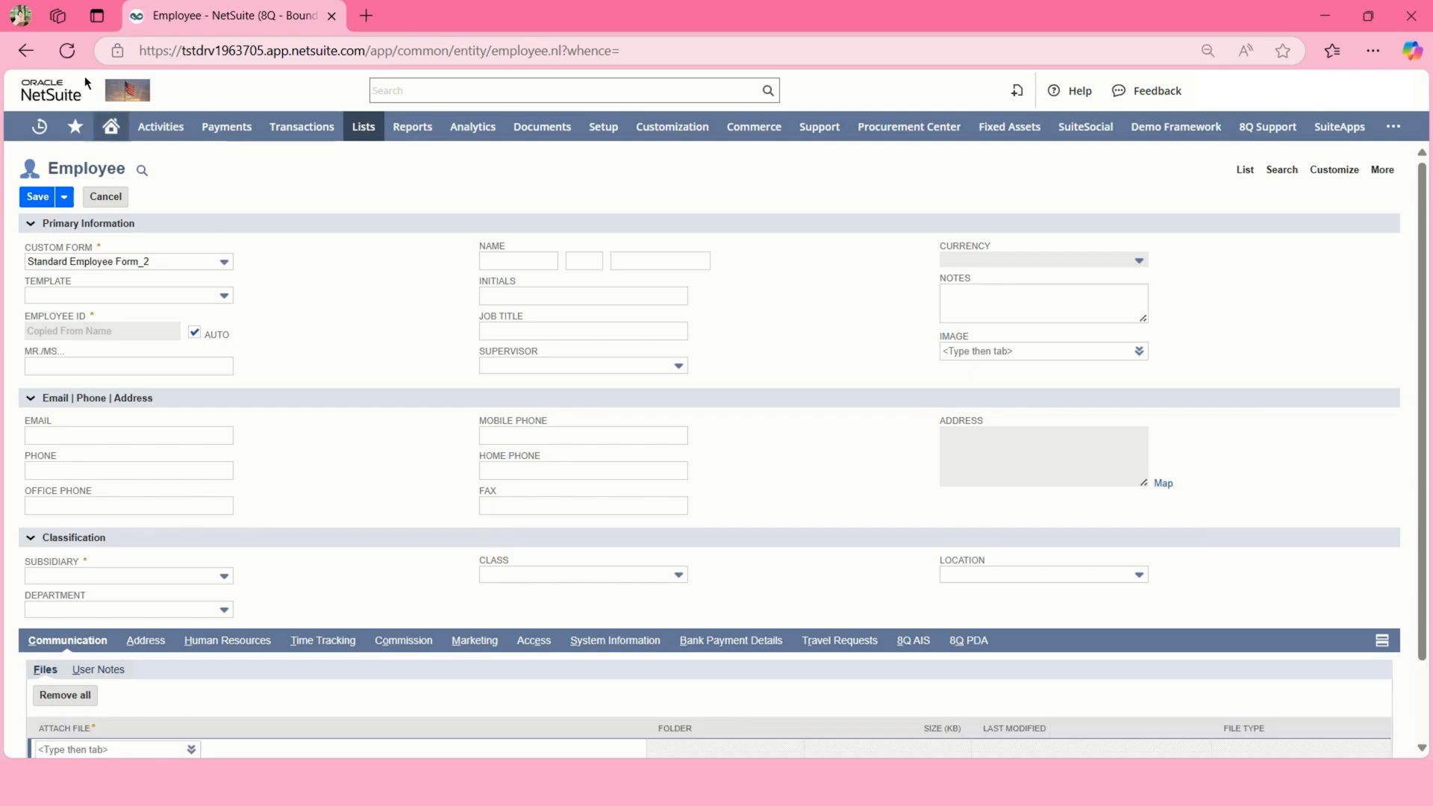
left_click(149, 261)
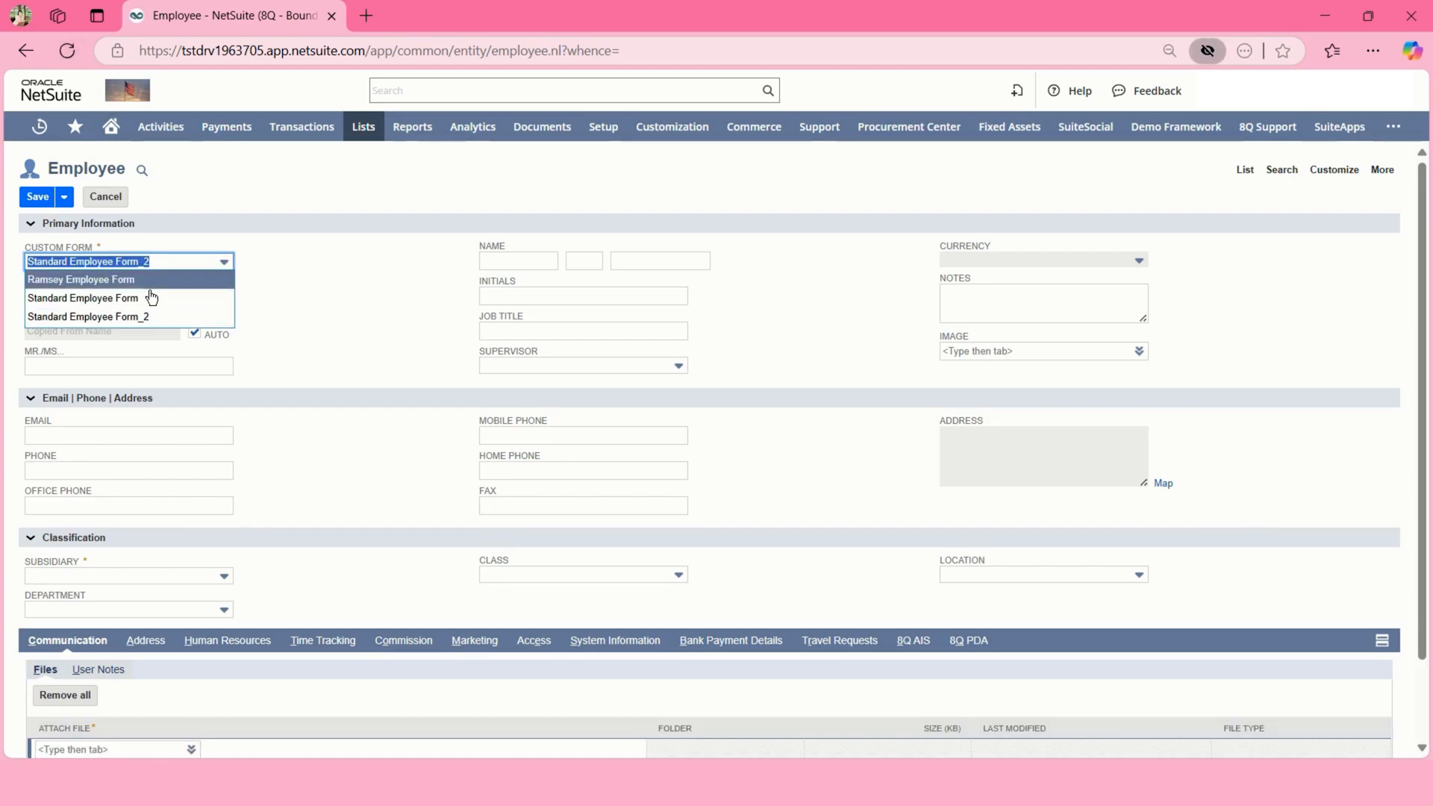
left_click(150, 297)
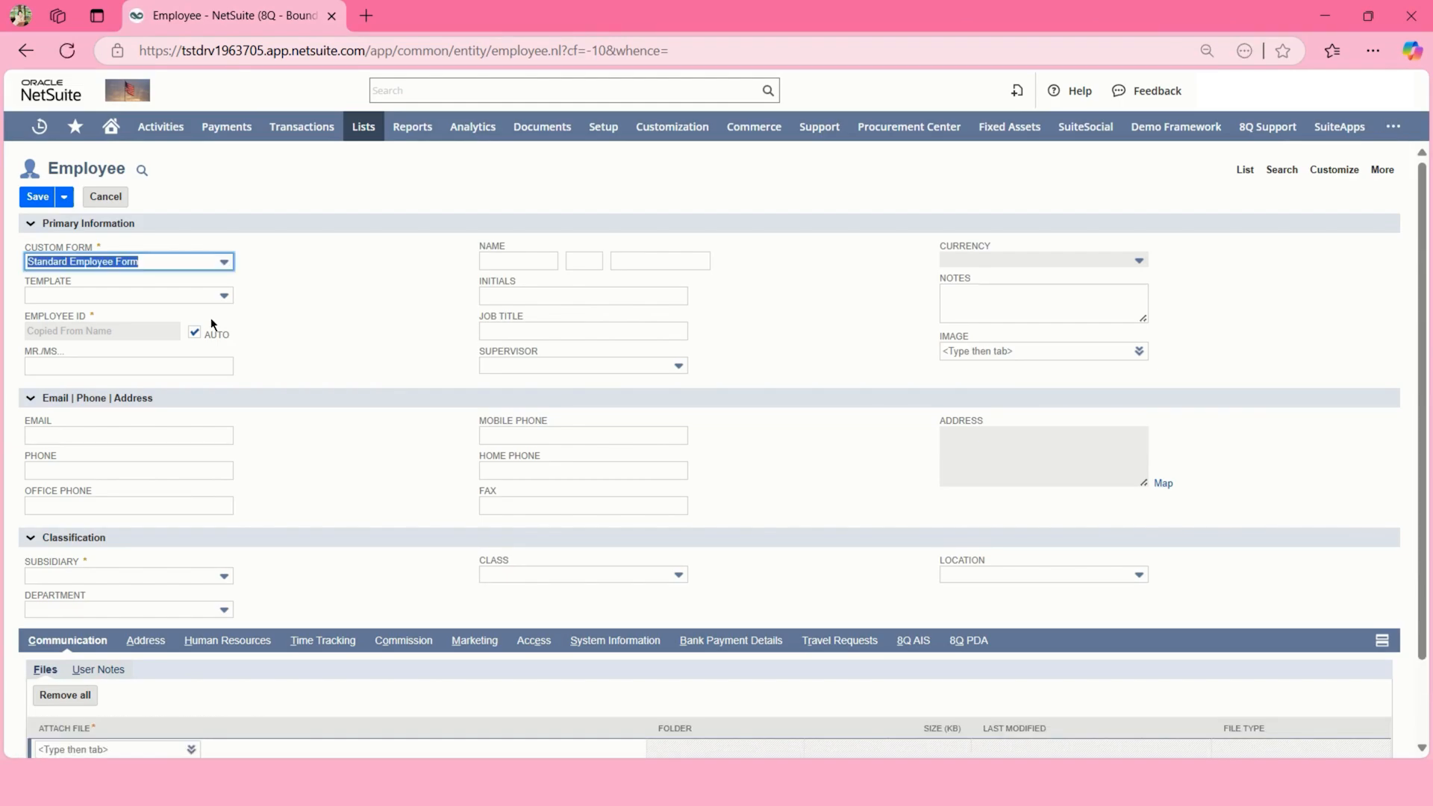
left_click(196, 333)
left_click(158, 333)
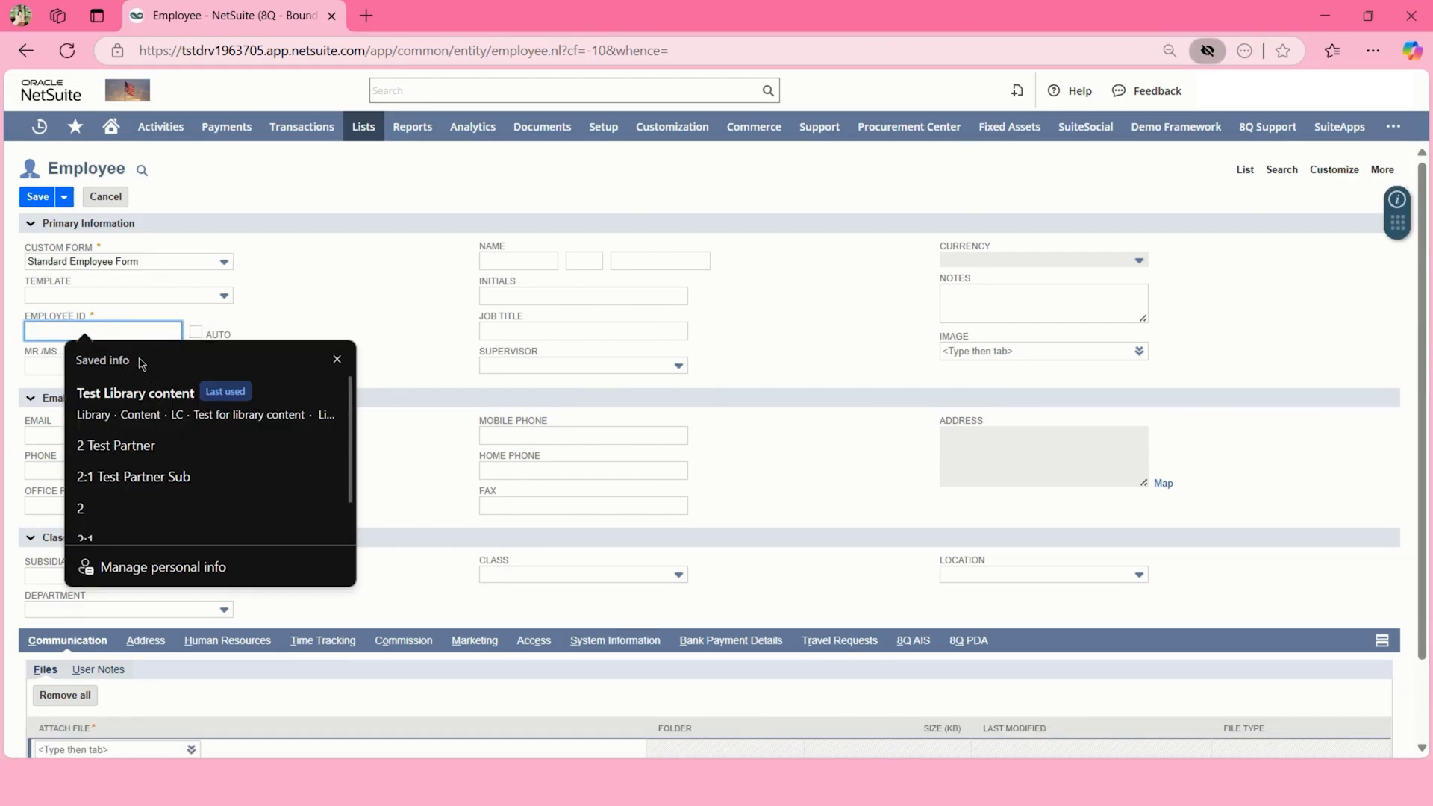
- Enter Employee ID 'Test Library Content', name Library content with initials LC, and job title 'Test only'
type("Test")
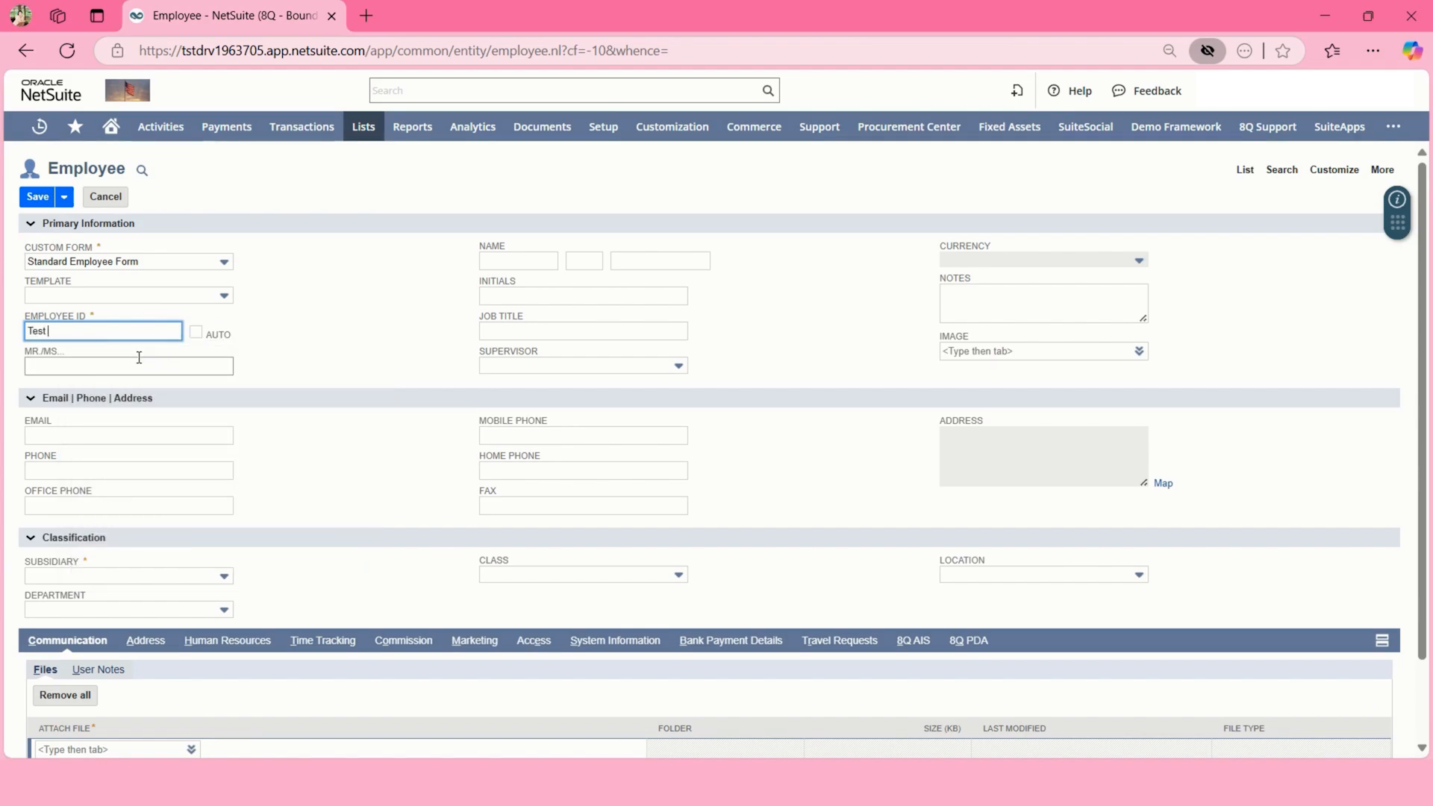
type(" Library Content")
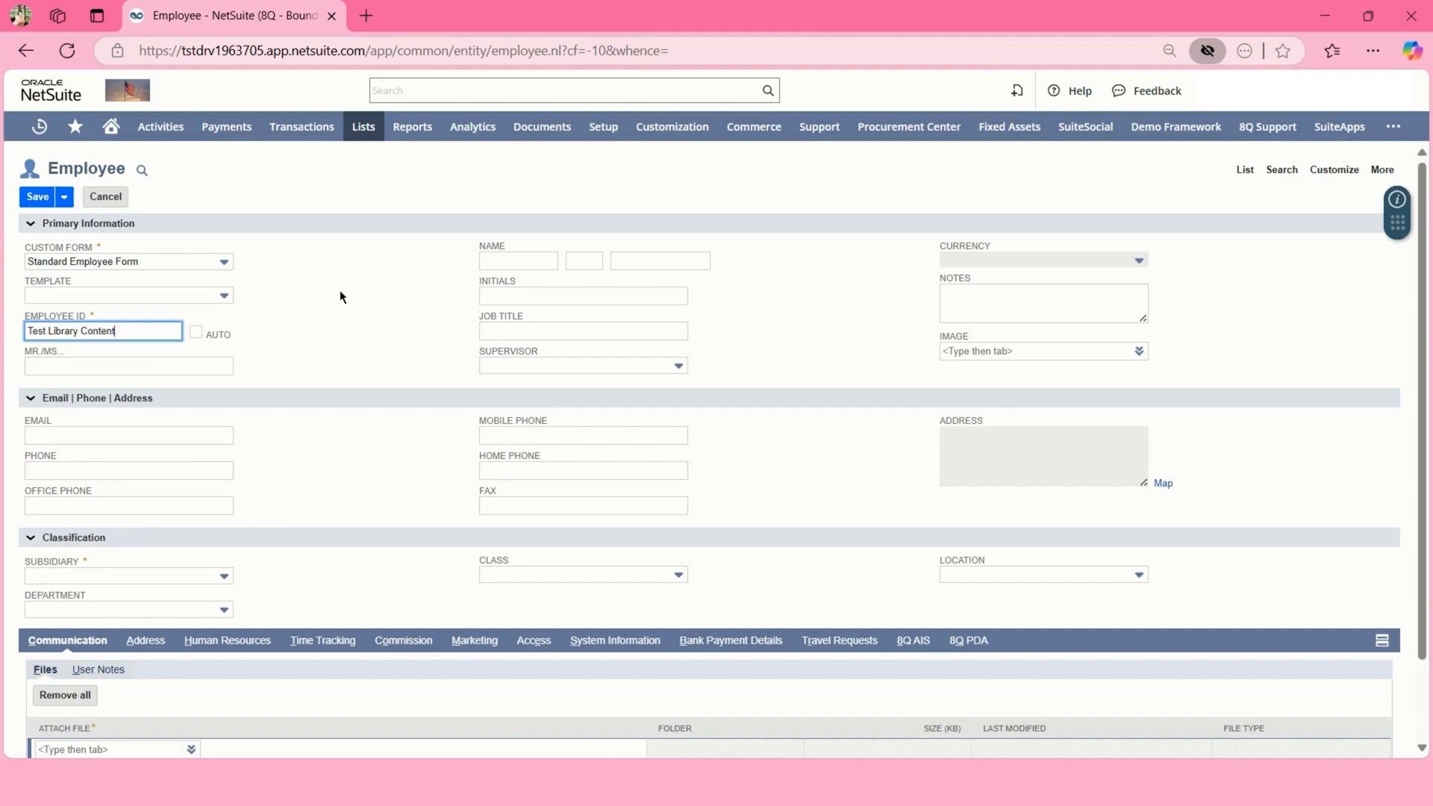
left_click(176, 367)
left_click(502, 261)
type("Li")
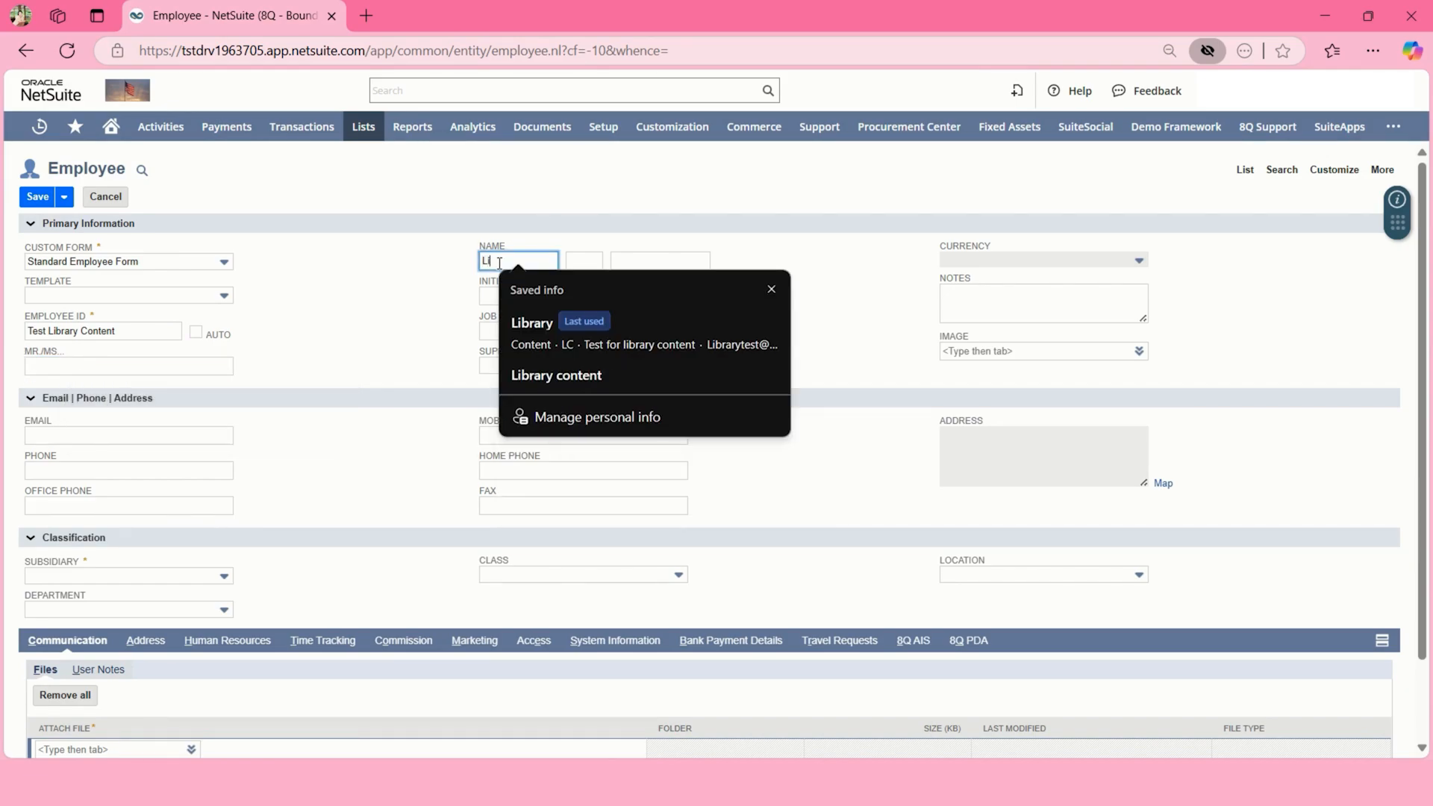
left_click(566, 376)
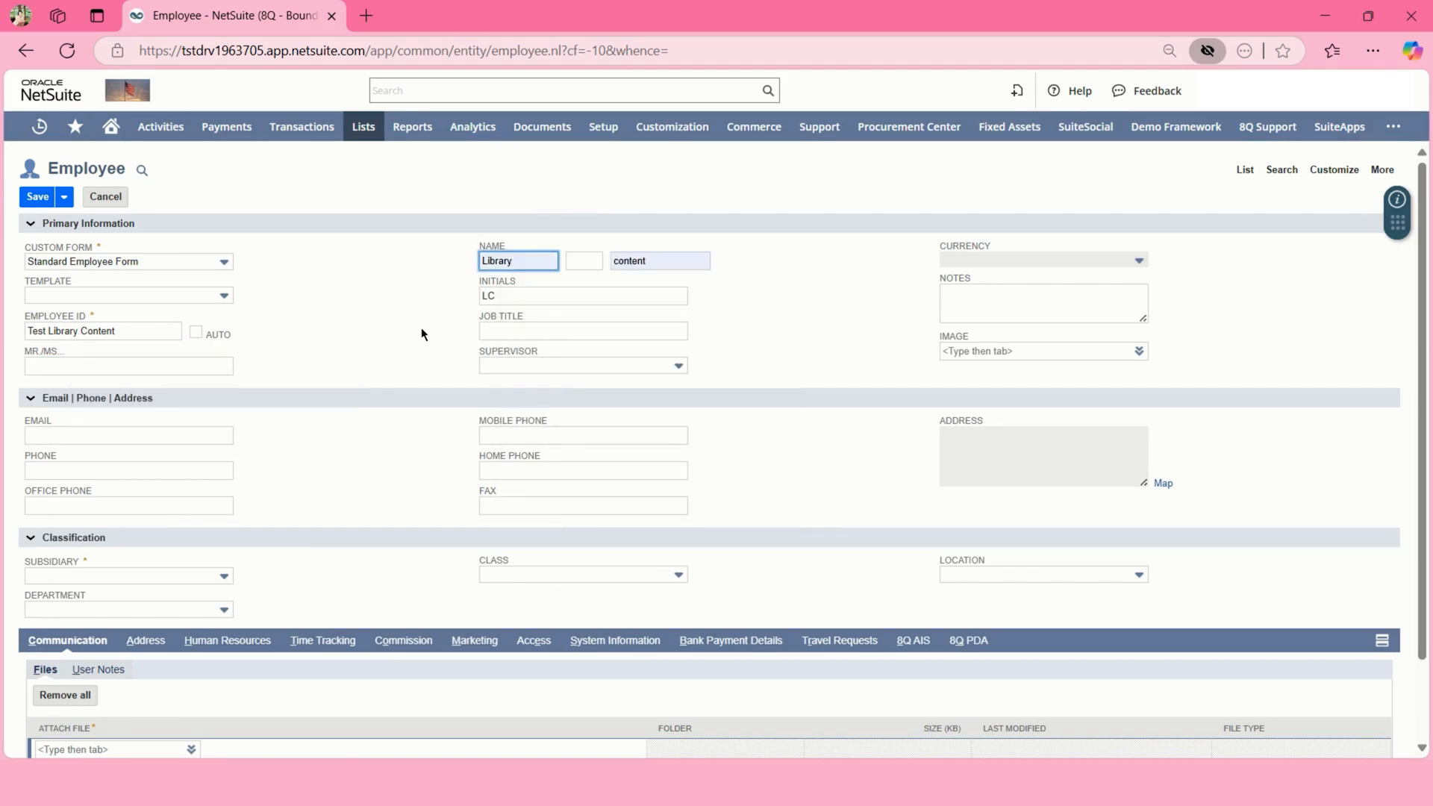
left_click(497, 332)
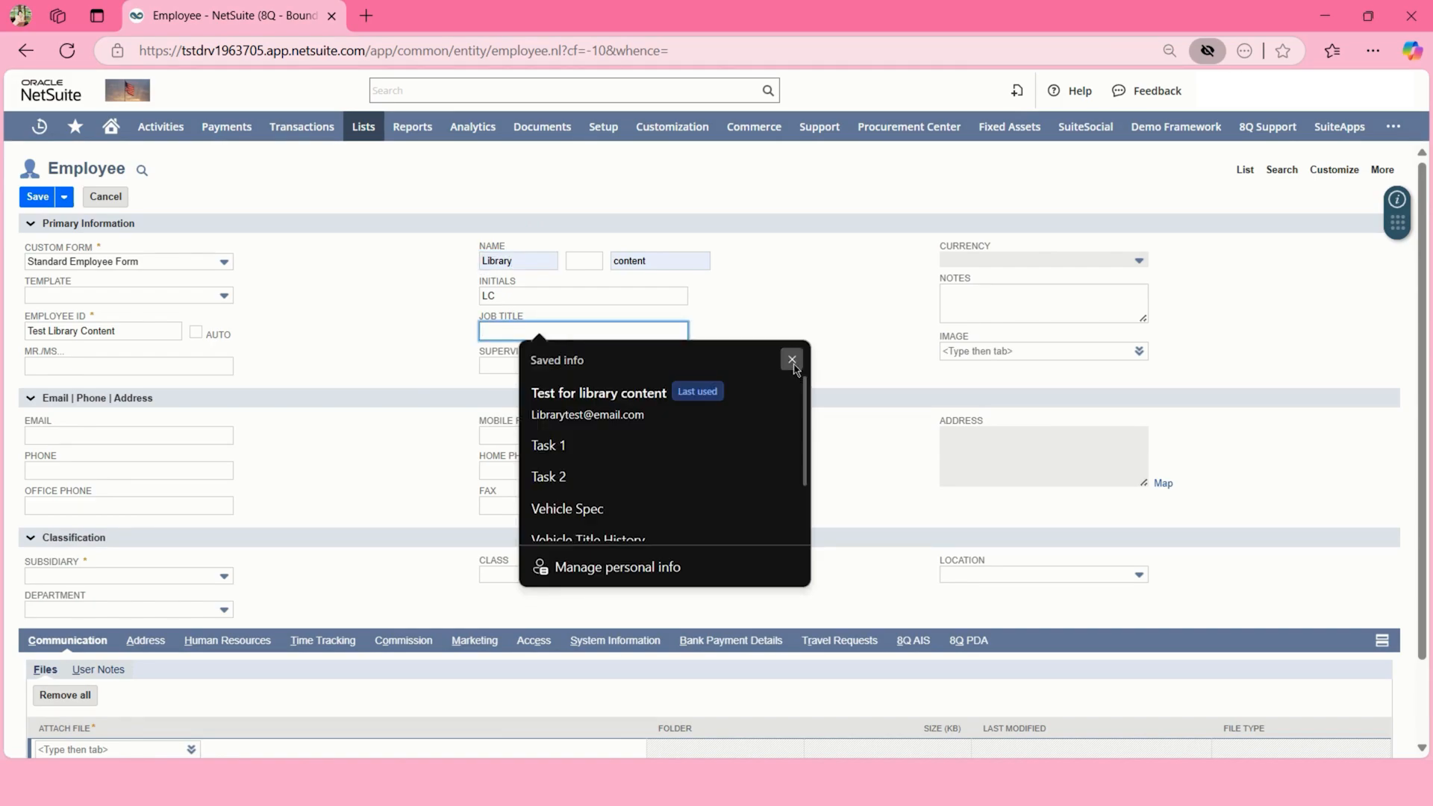
key("Escape")
type("Test")
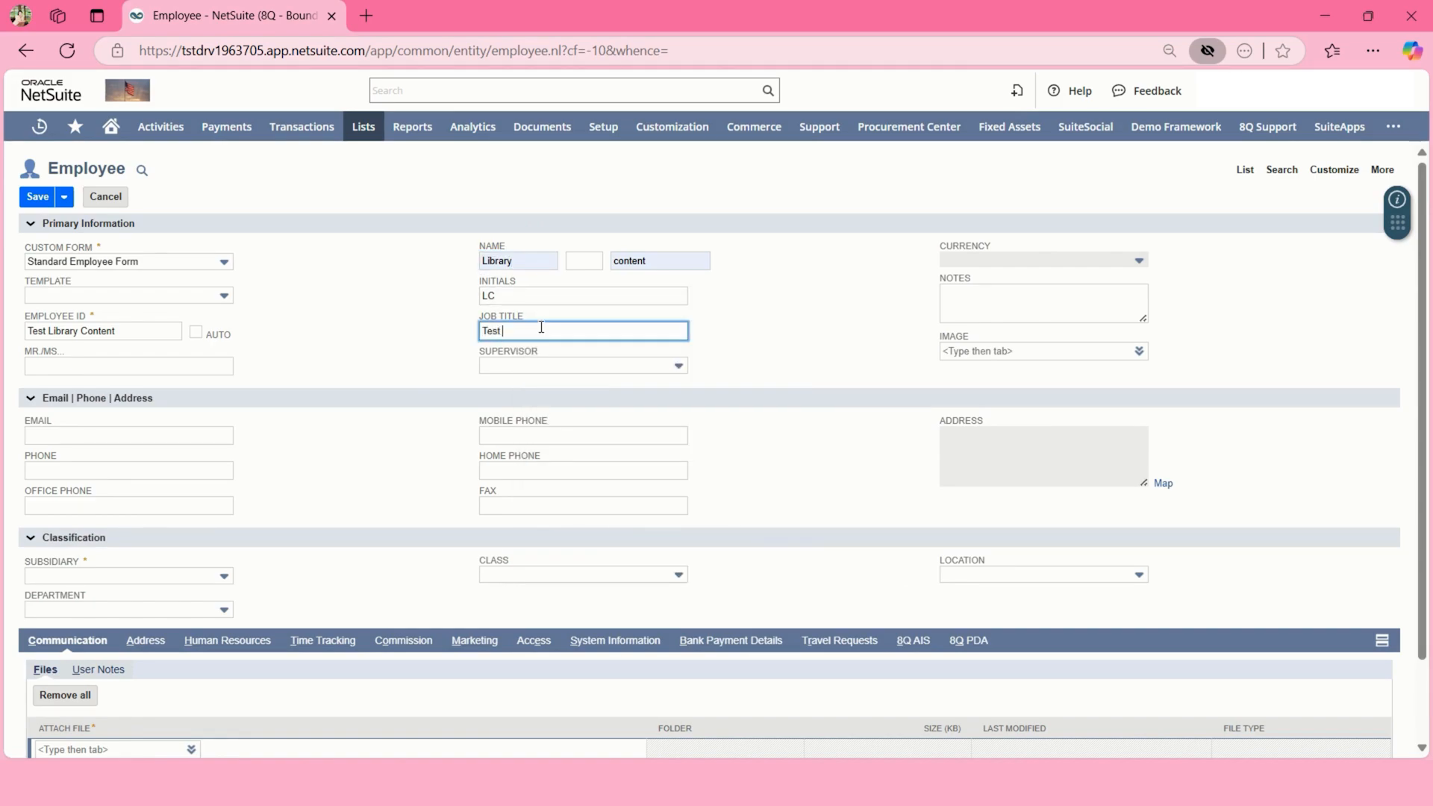
type(" only")
- Choose a supervisor and add the note 'Test Library Content'
left_click(543, 366)
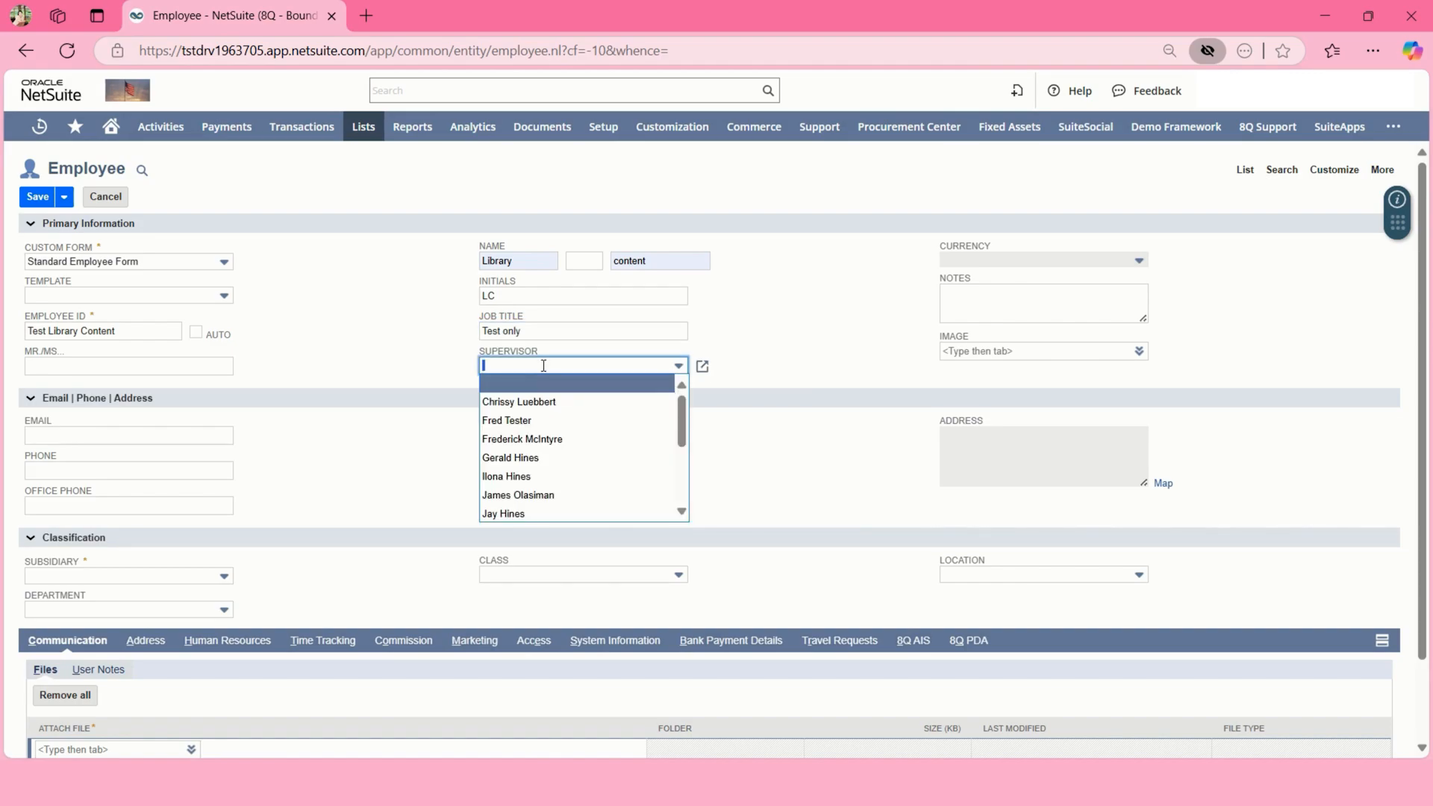
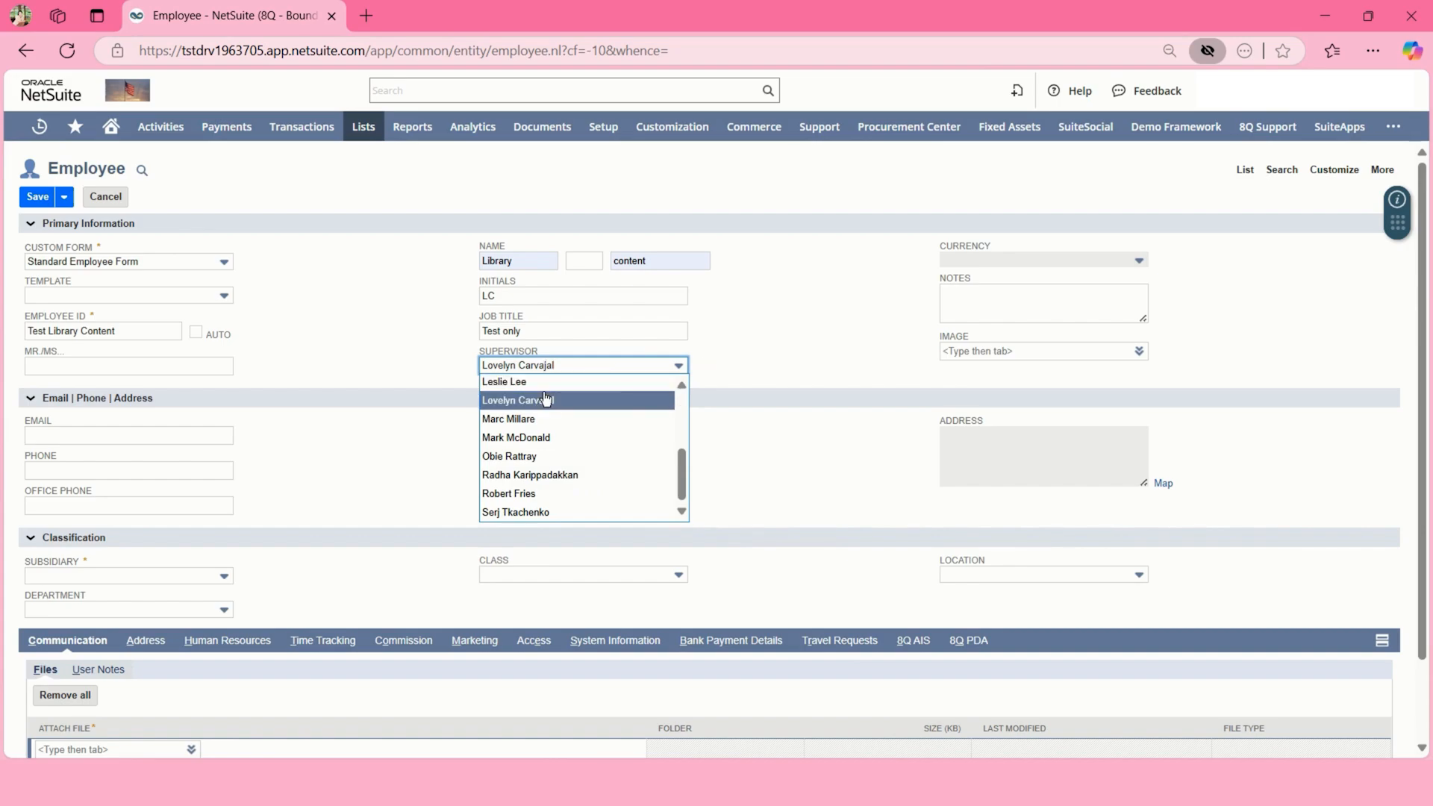
left_click(546, 407)
left_click(1045, 302)
type("Test L")
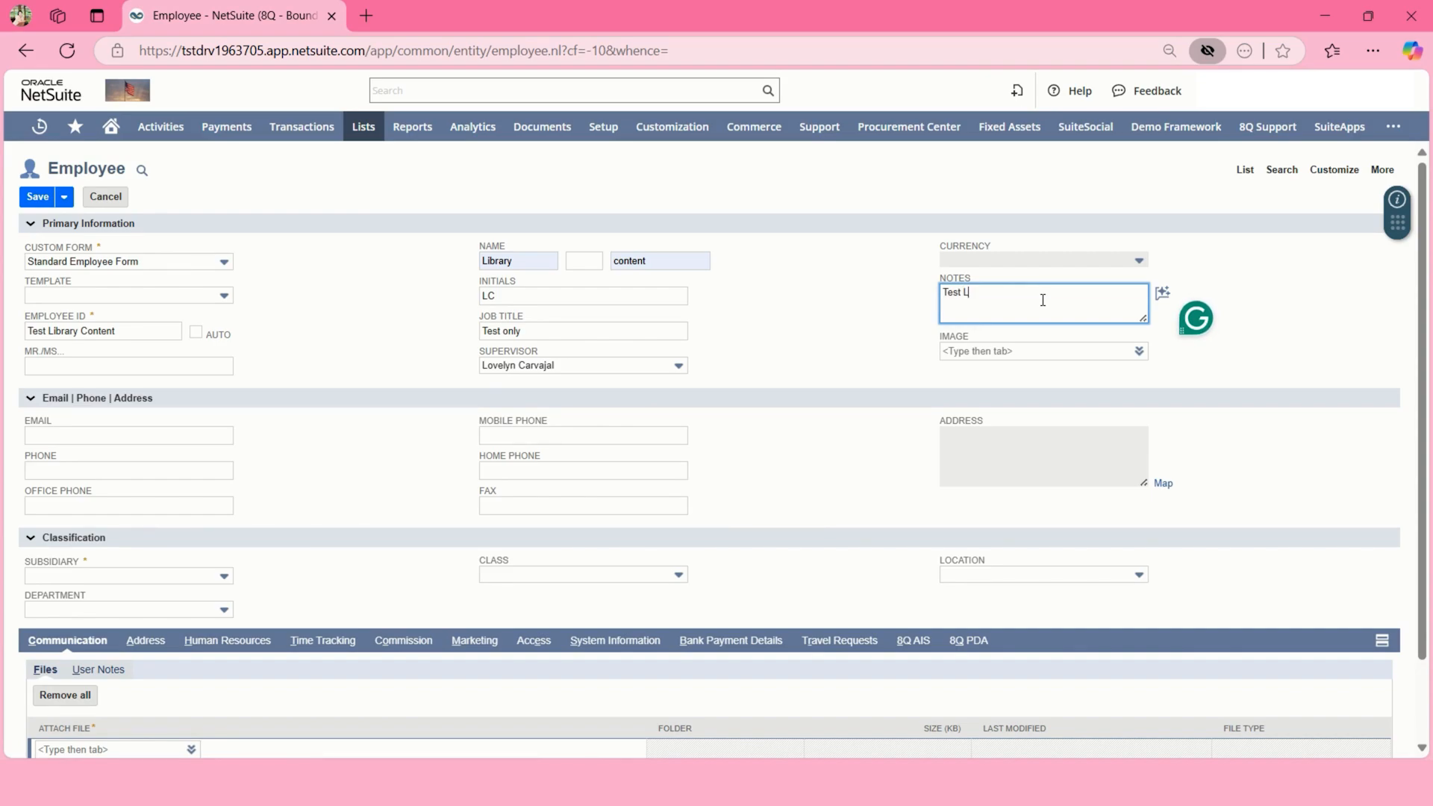
type("ibrary Content")
left_click(1006, 350)
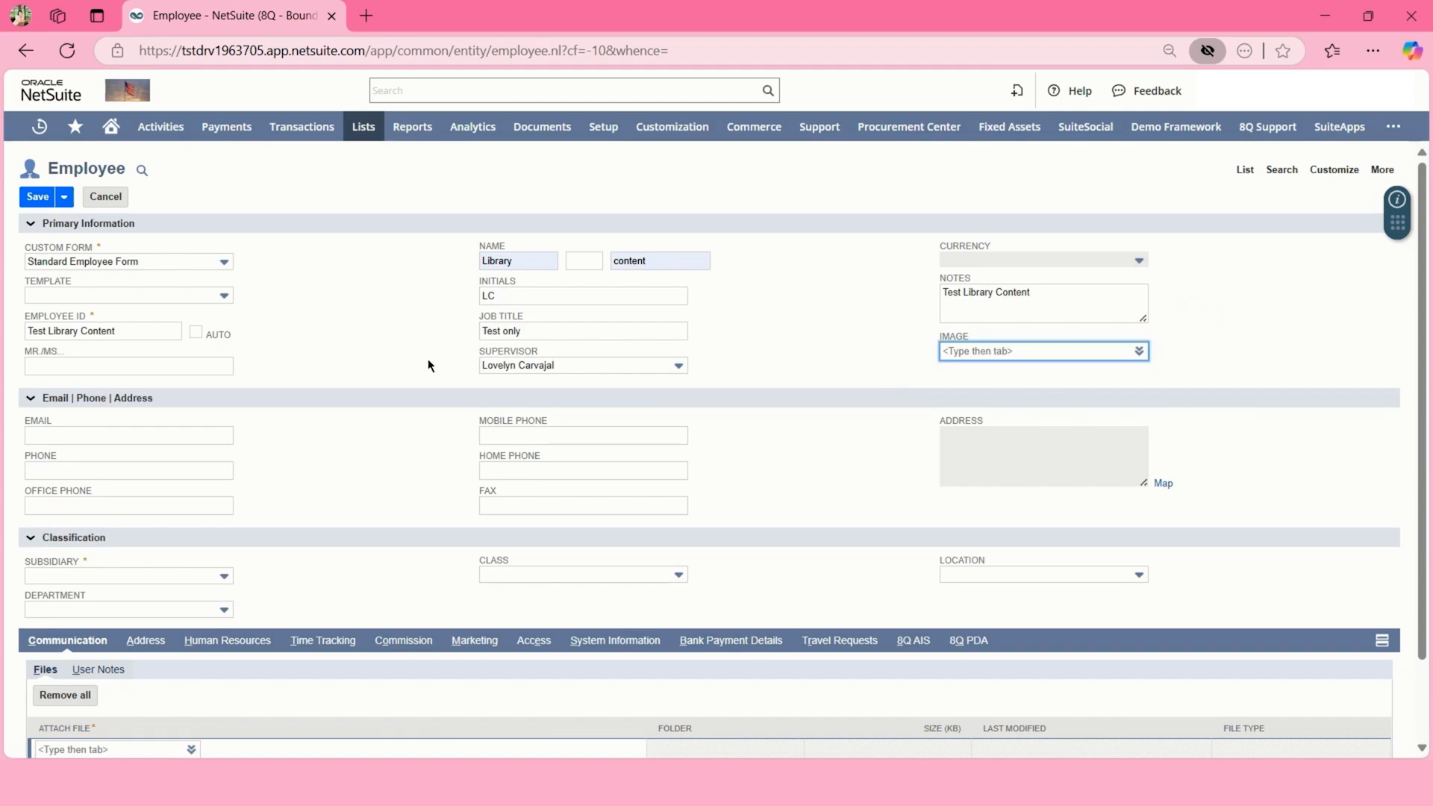
- Fill in the employee's e-mail and phone number, then dismiss the missing-address map warning
left_click(204, 442)
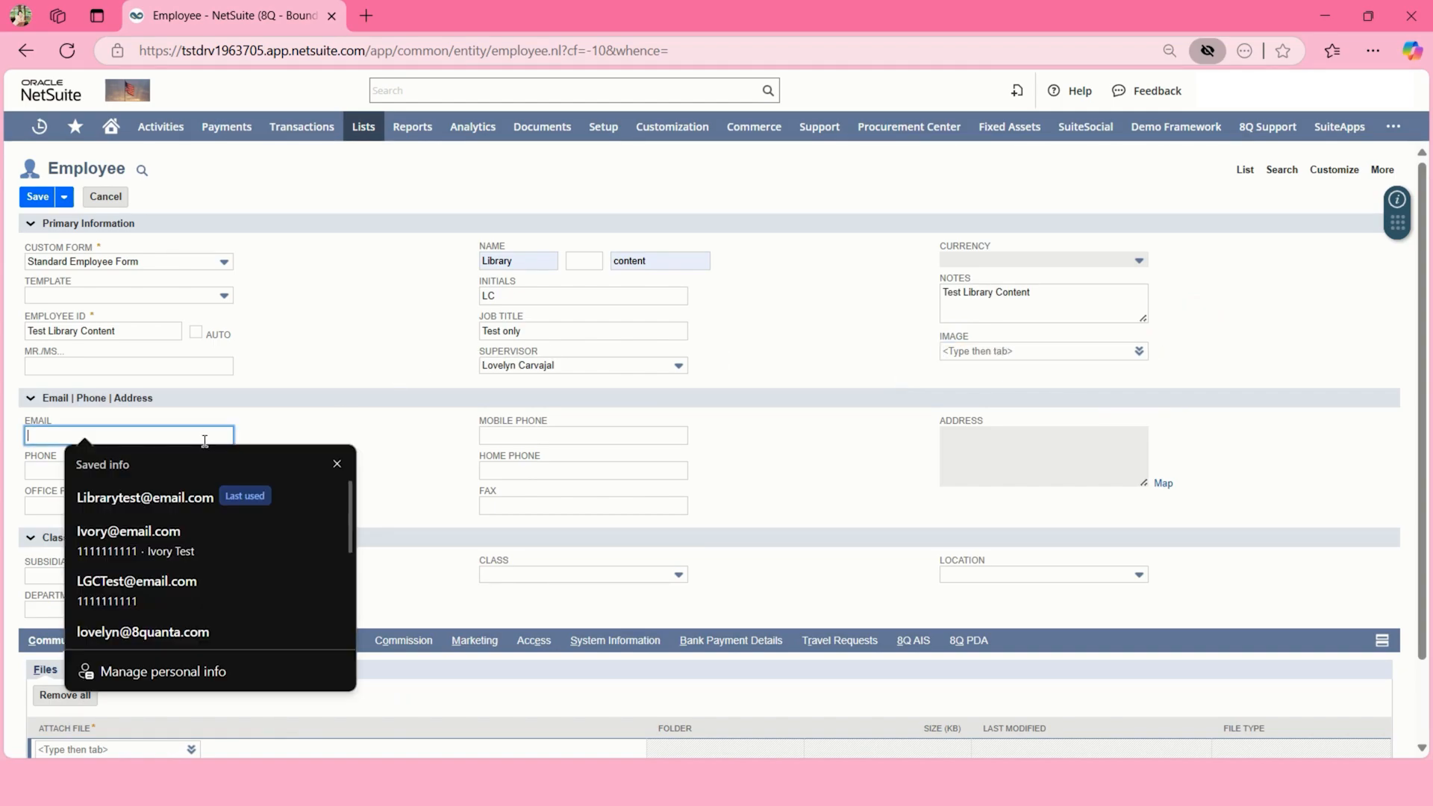
left_click(176, 497)
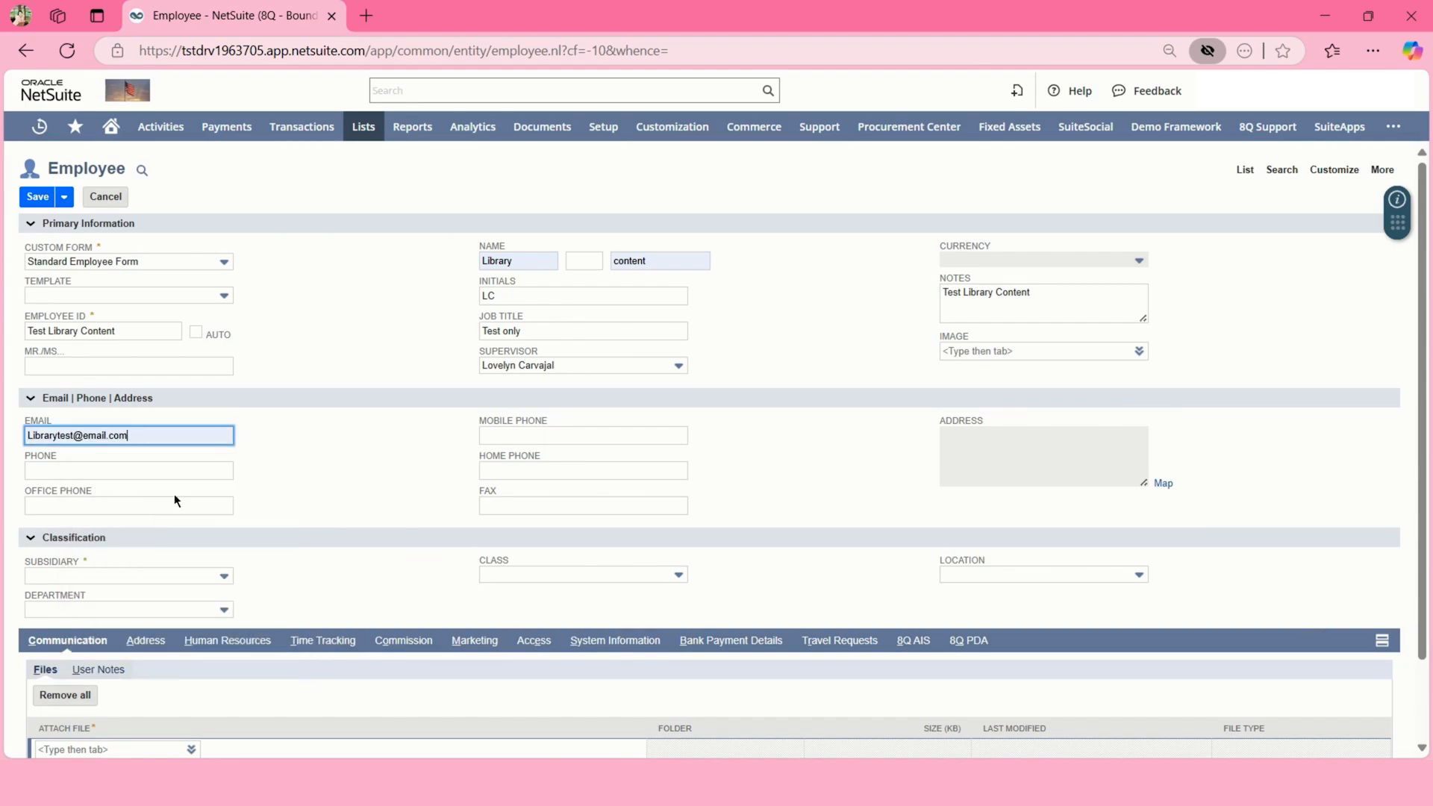
left_click(170, 471)
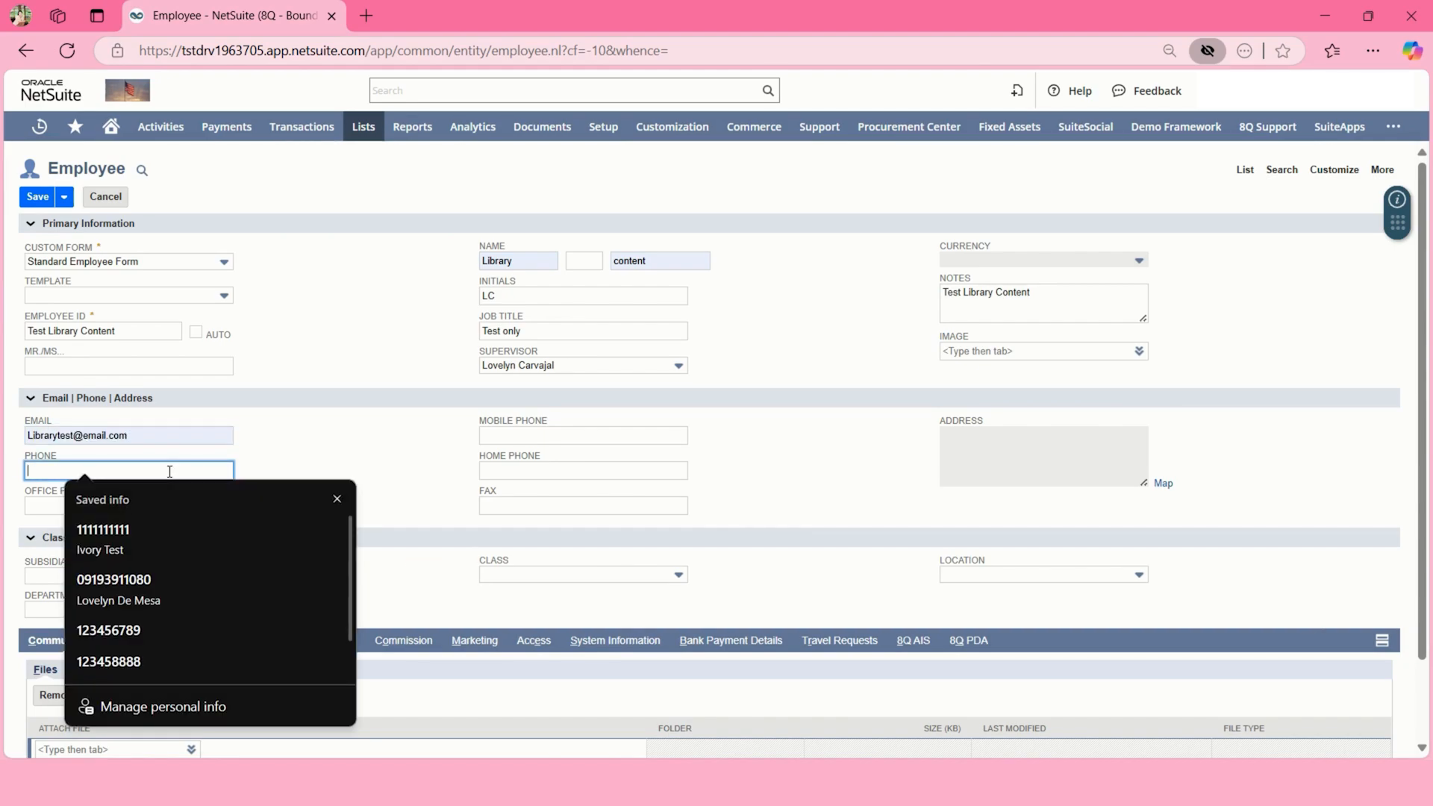
type("1111")
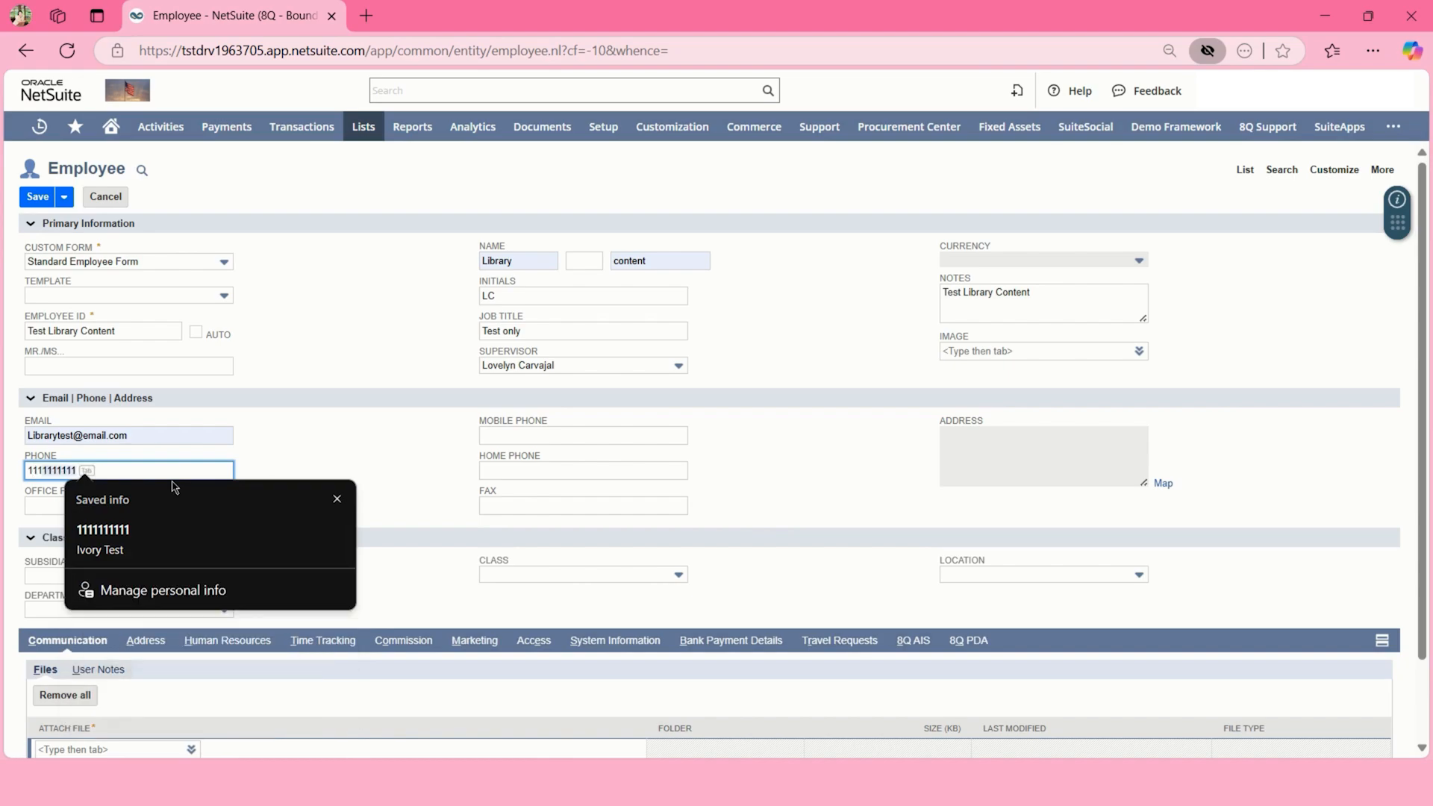
type("23456")
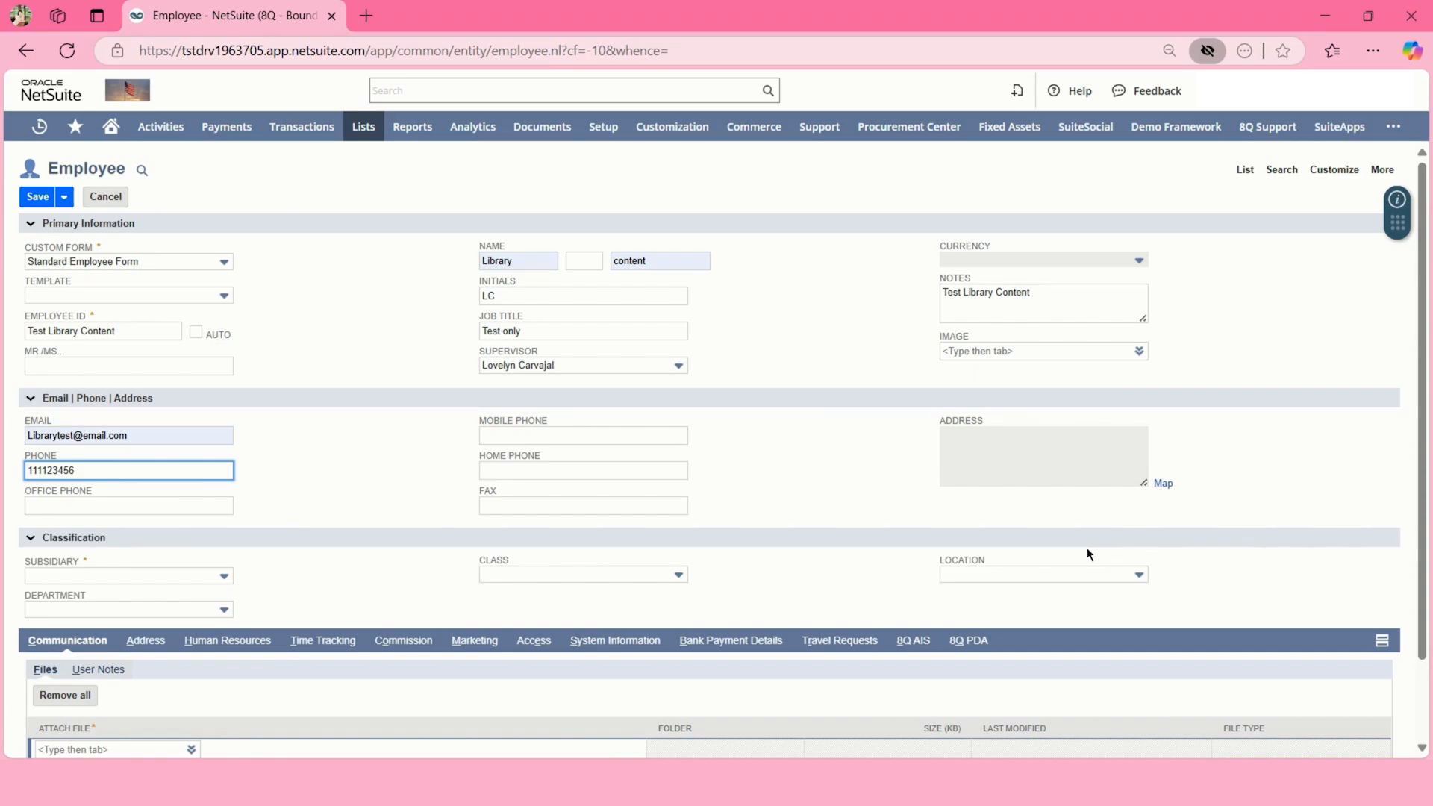
left_click(1168, 485)
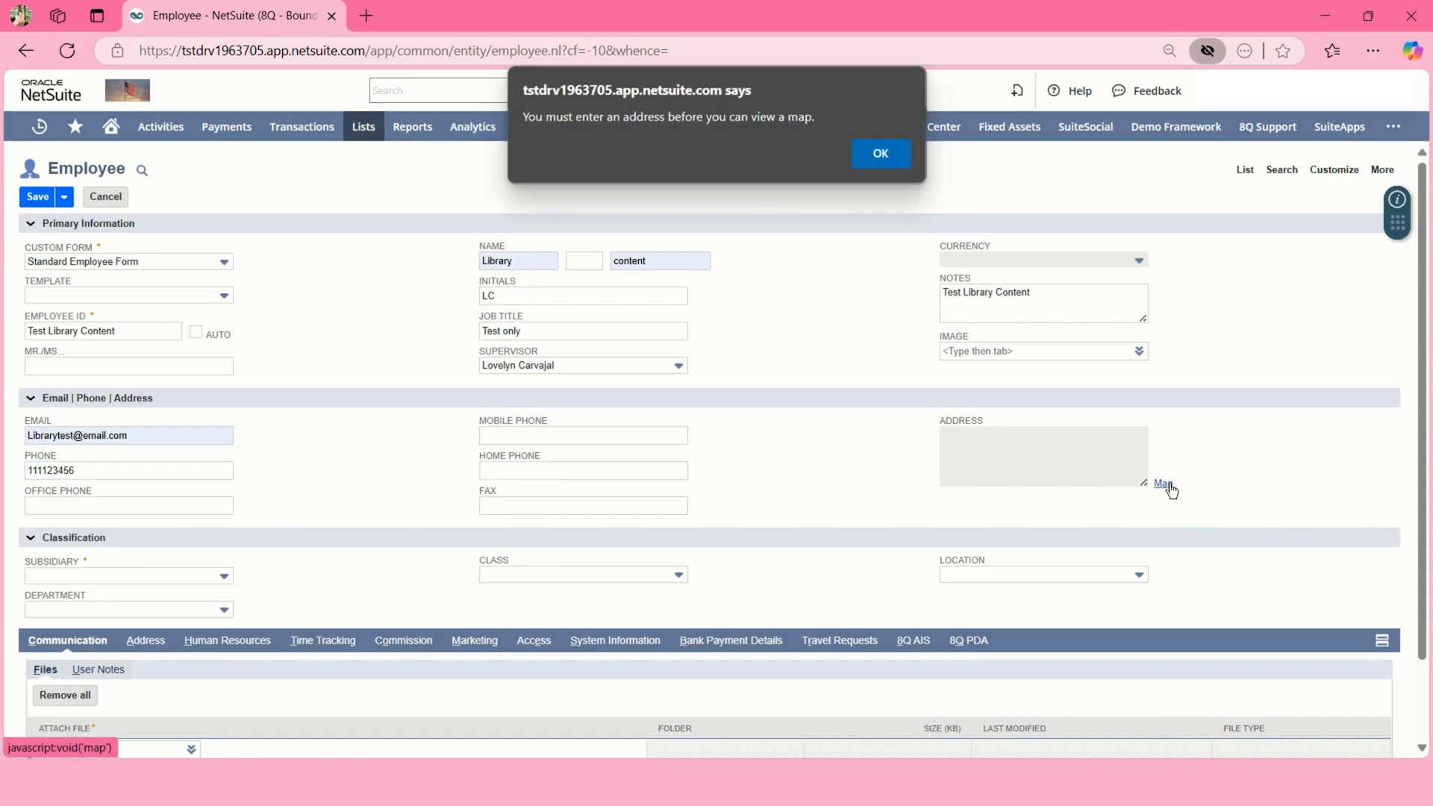
left_click(881, 154)
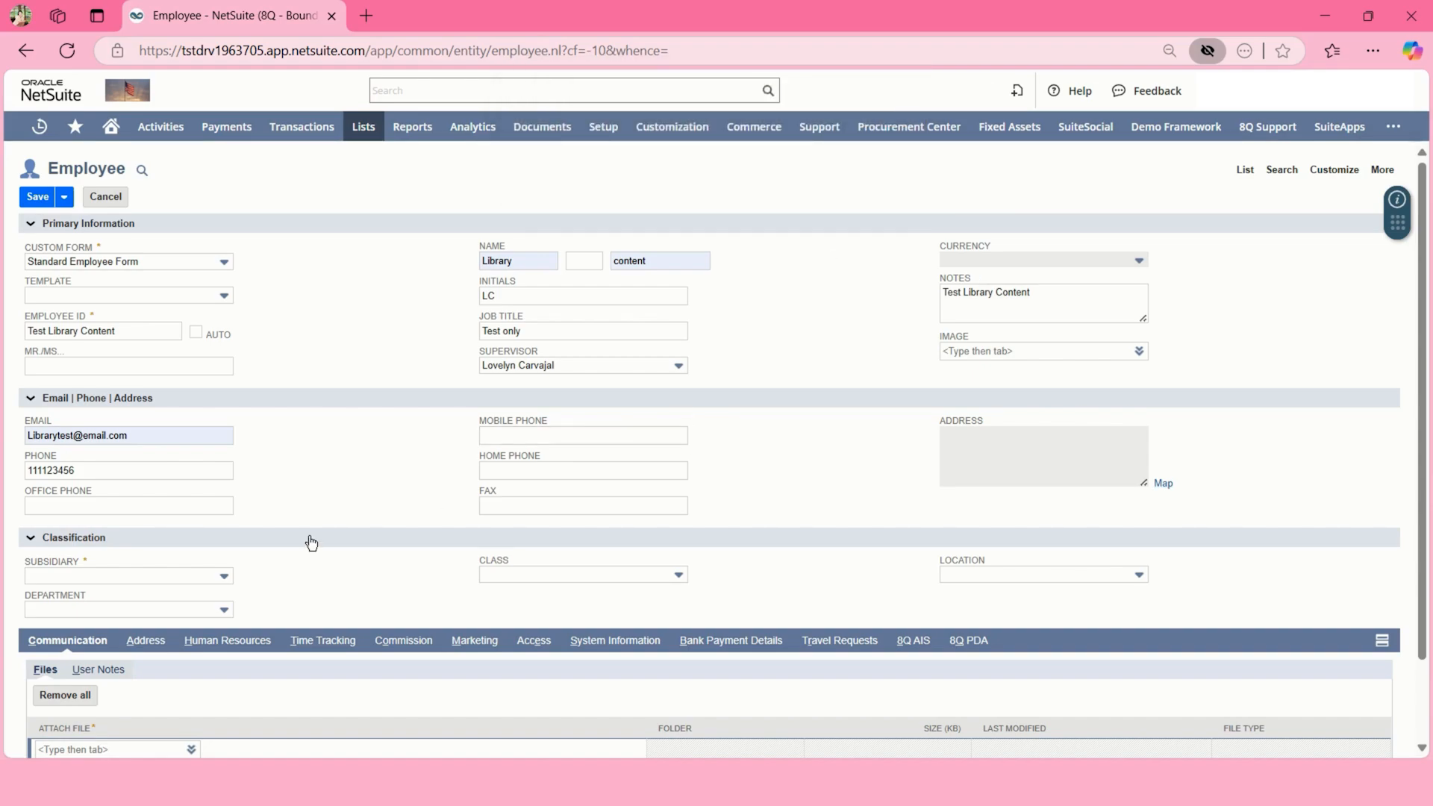
- Set subsidiary Honeycomb Holdings Inc., department Admin and class Hardware : Other
left_click(198, 577)
left_click(178, 614)
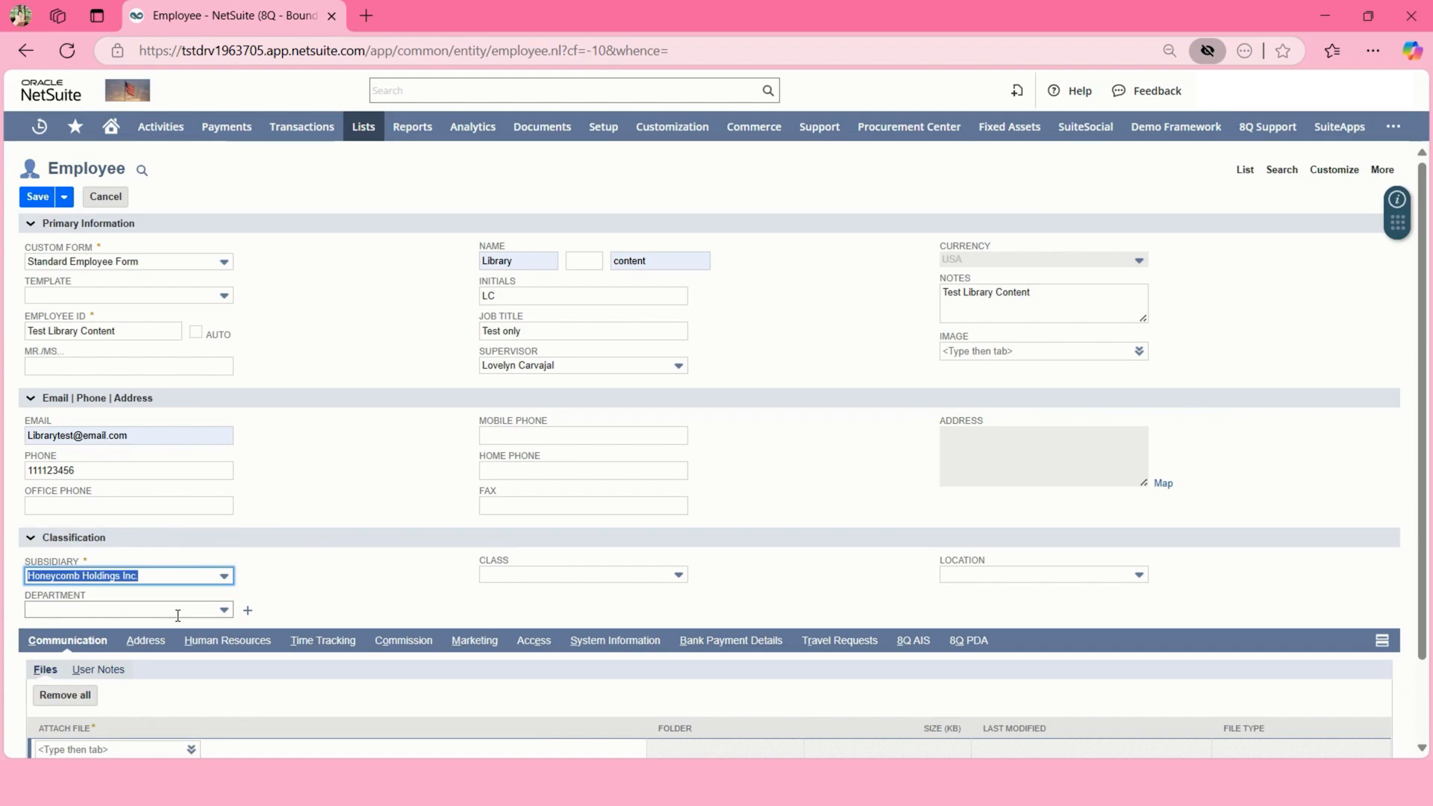
left_click(177, 615)
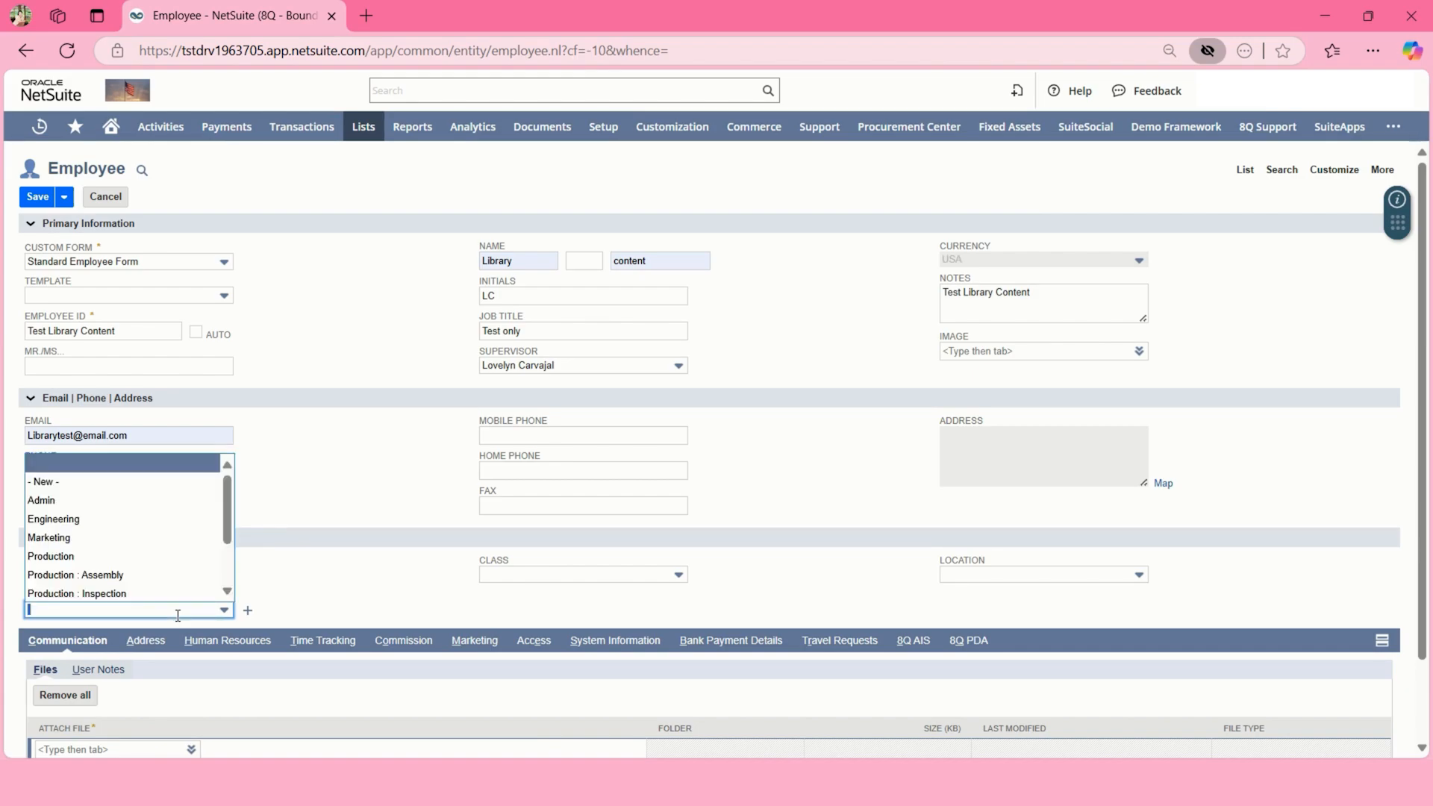
left_click(138, 511)
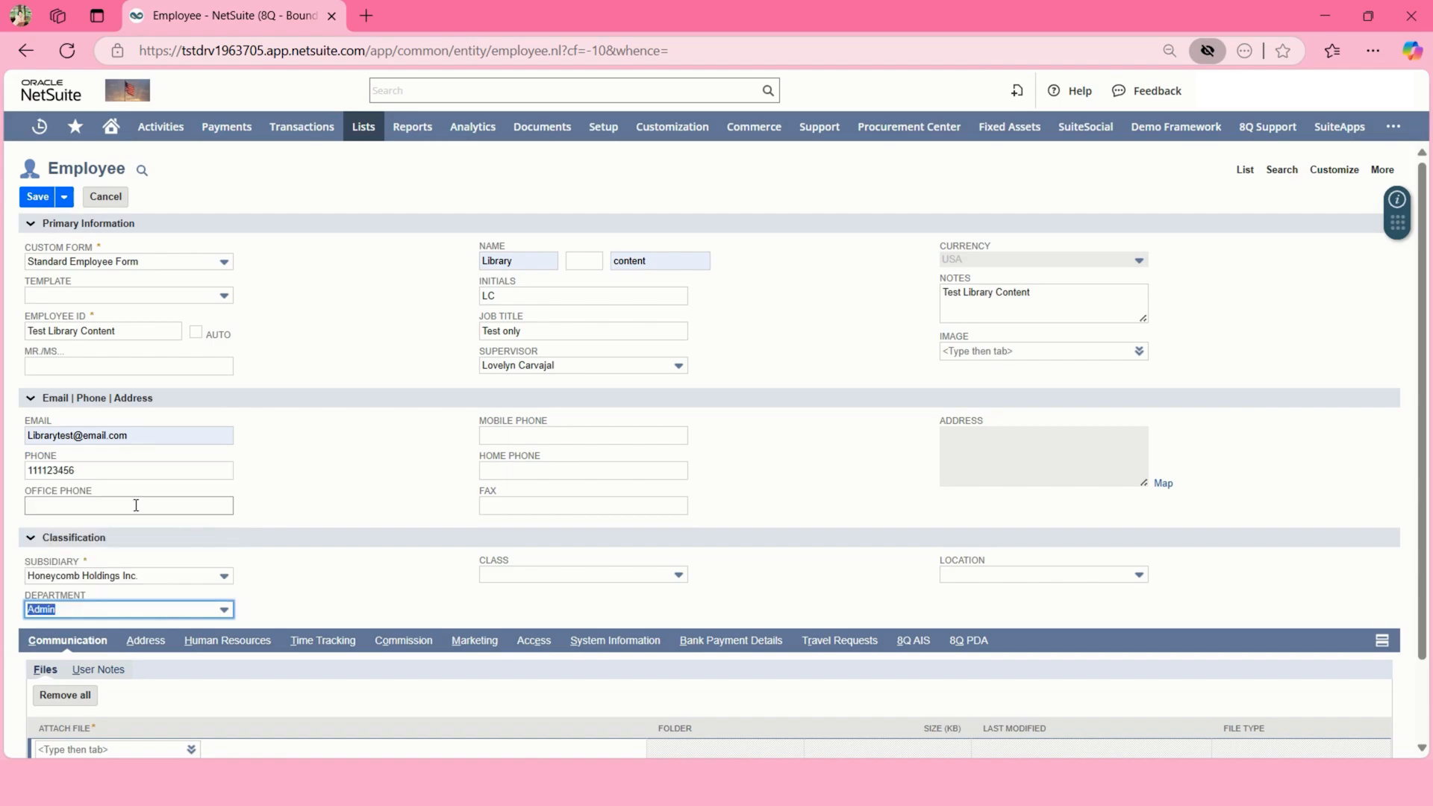
left_click(510, 573)
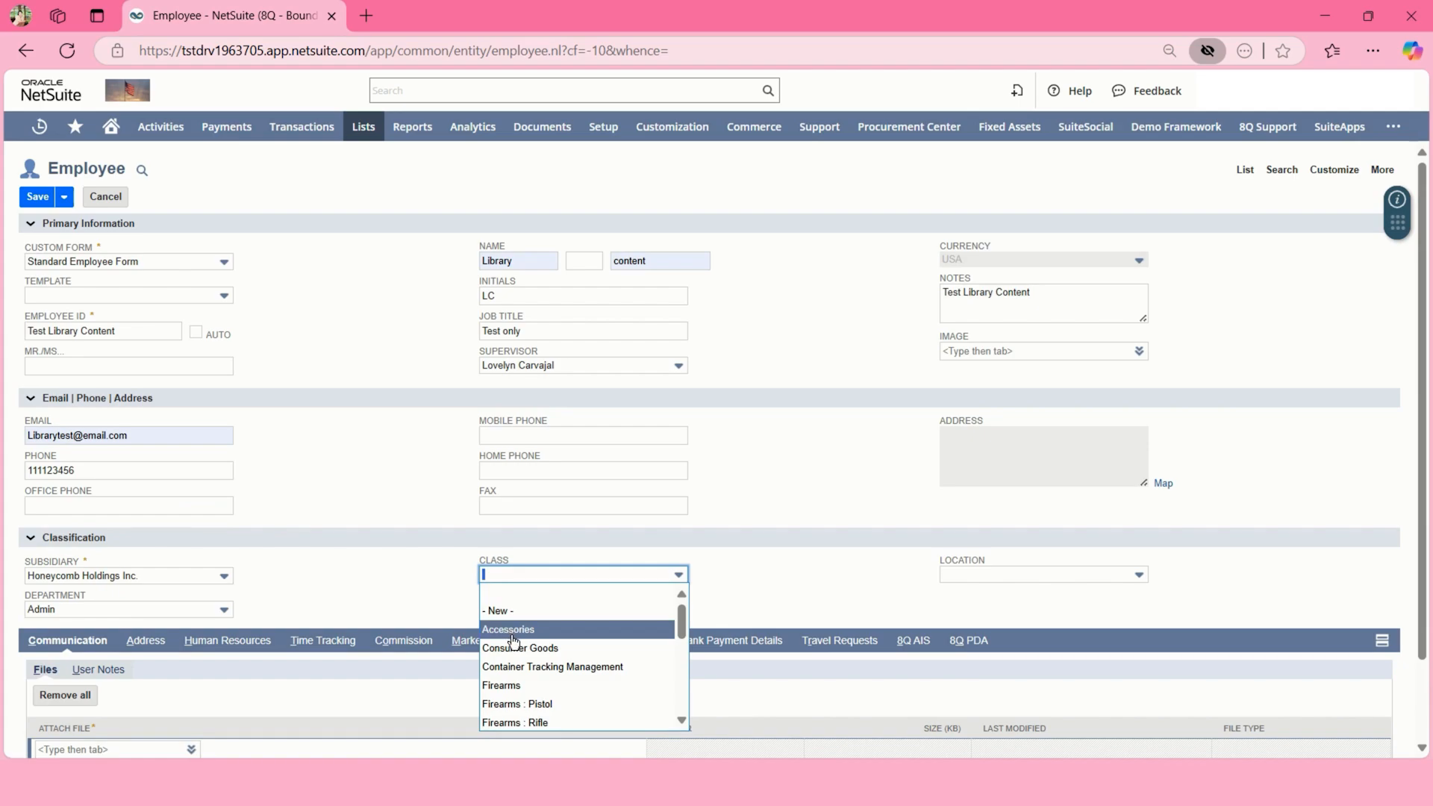
scroll(515, 649, "down", 3)
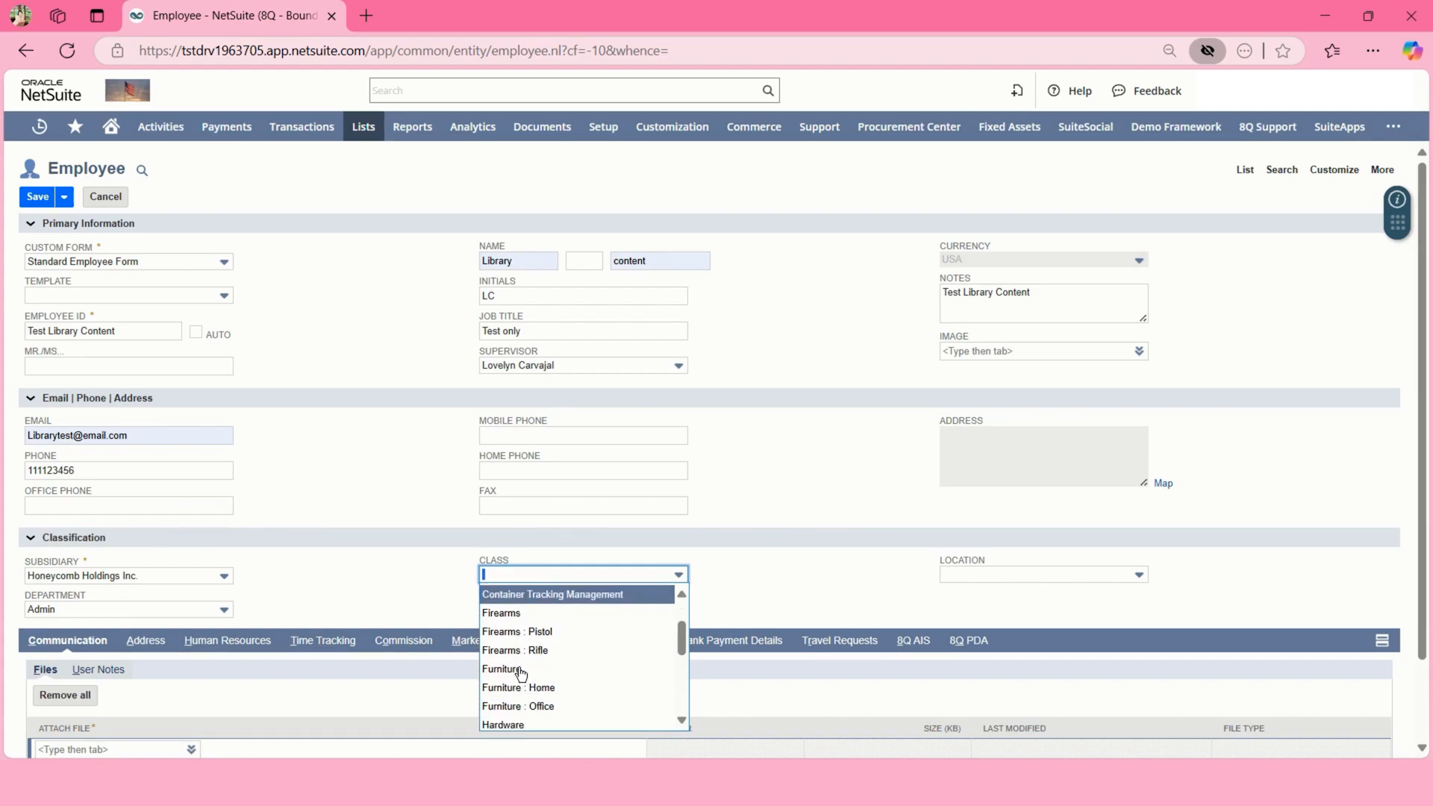
scroll(521, 674, "down", 2)
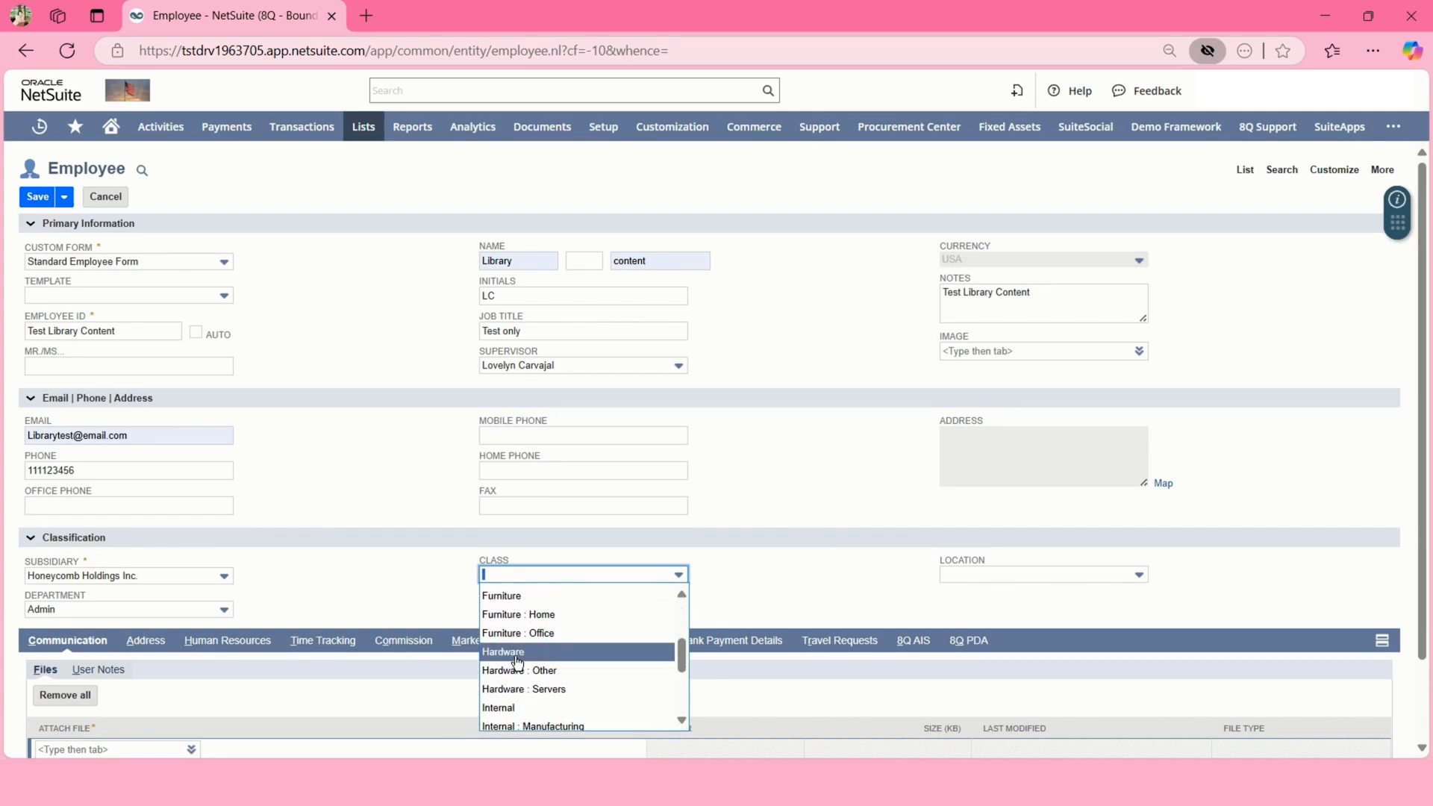
left_click(515, 670)
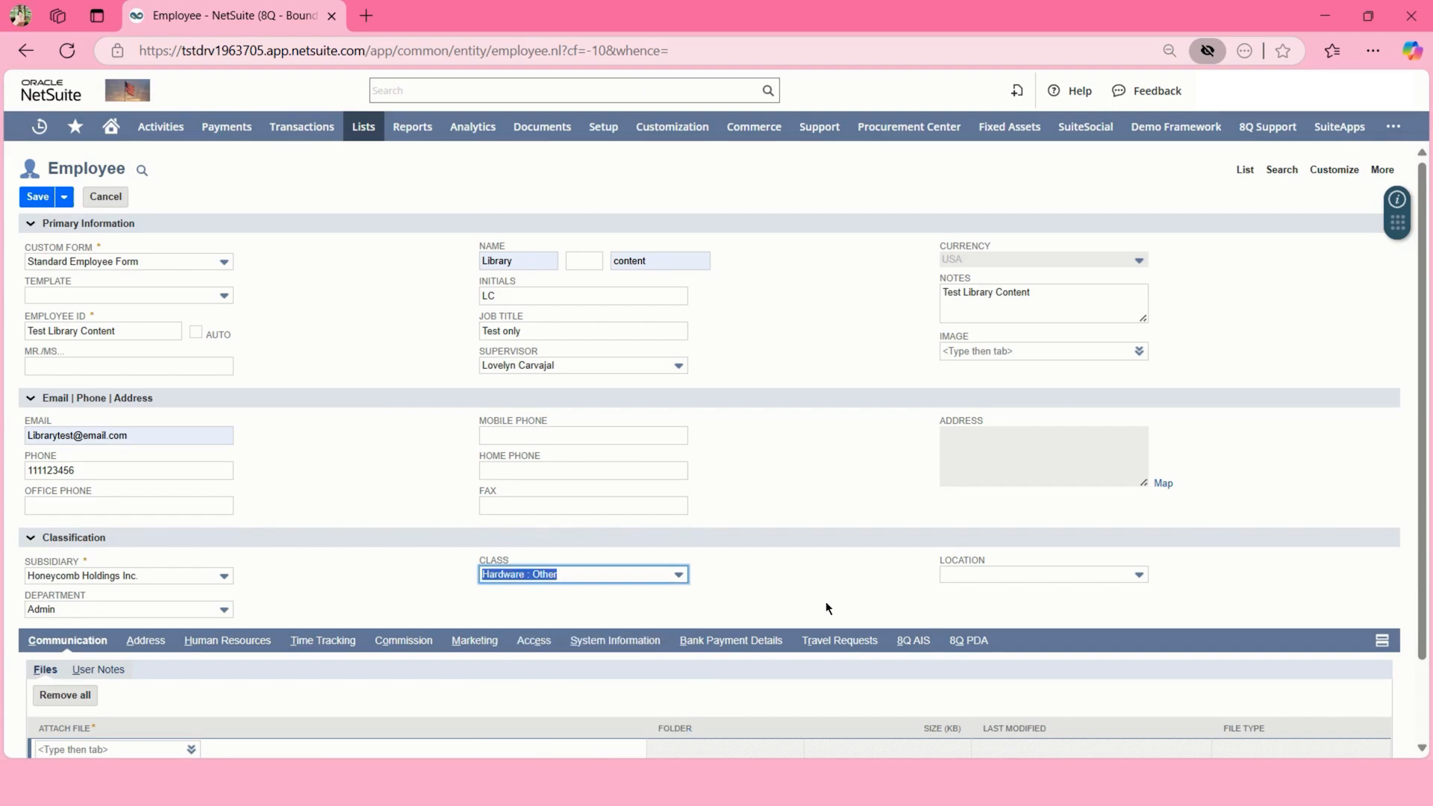
scroll(851, 619, "down", 1)
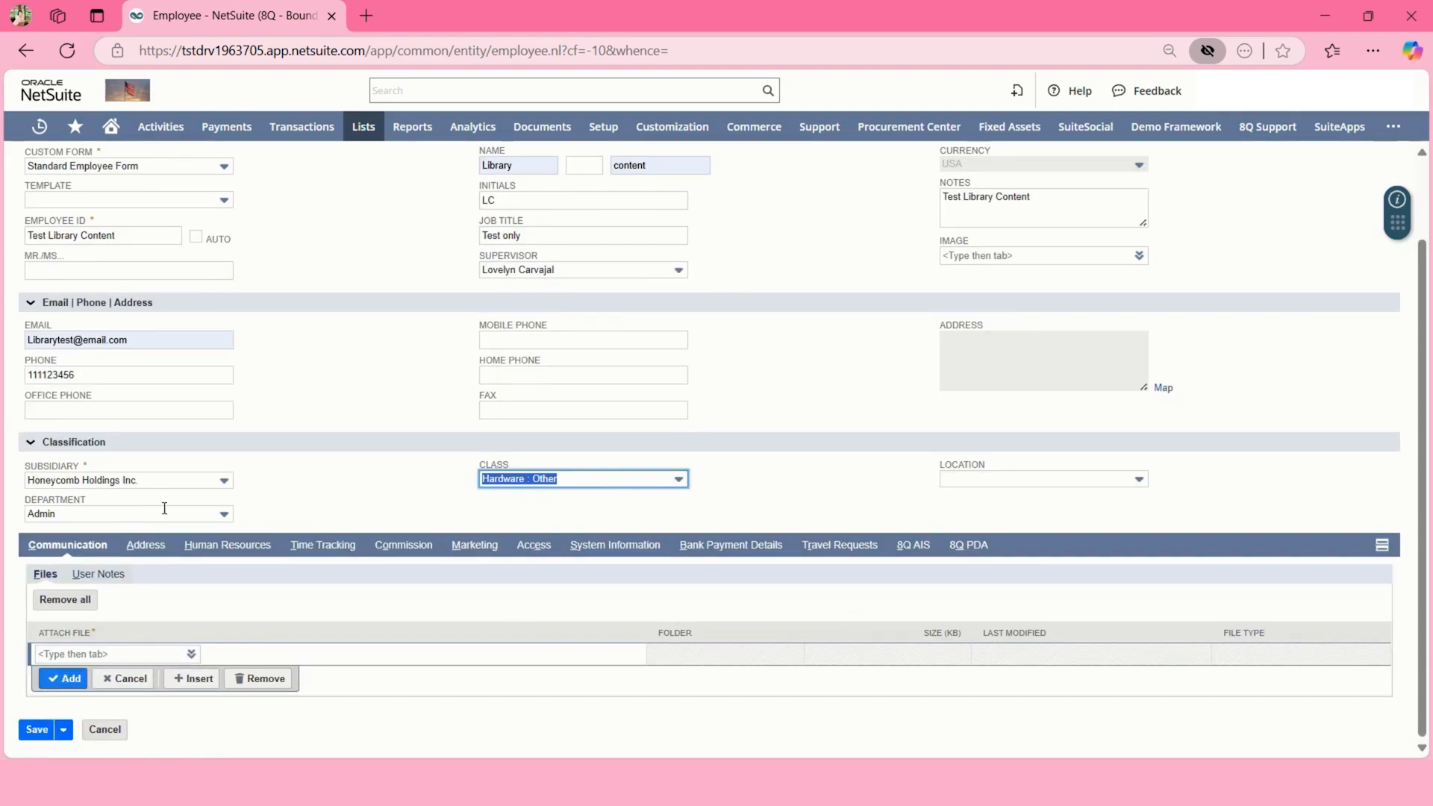
- In the Address subtab, enter an Alaska address with phone, street, city and zip
left_click(135, 545)
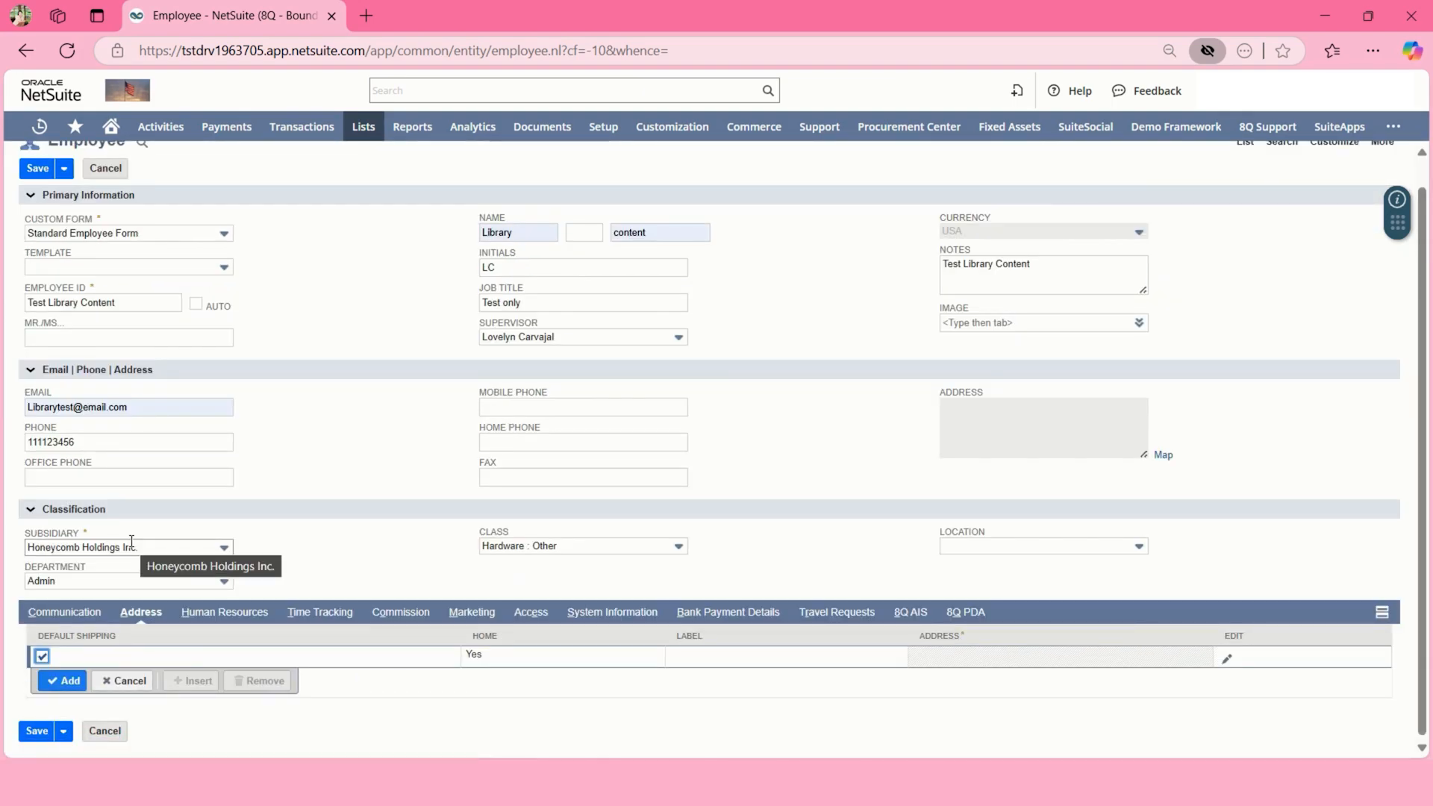
left_click(1228, 660)
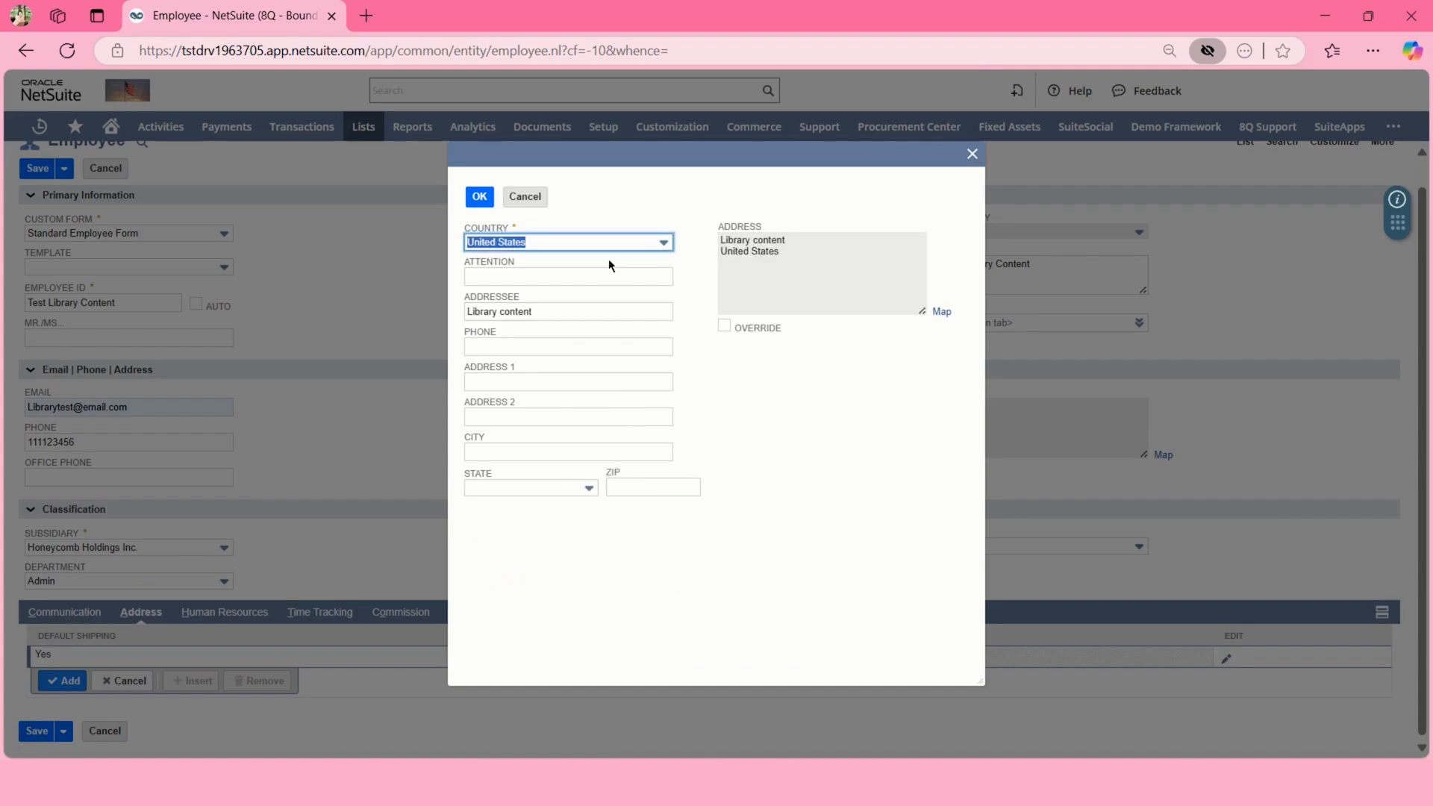
left_click(568, 346)
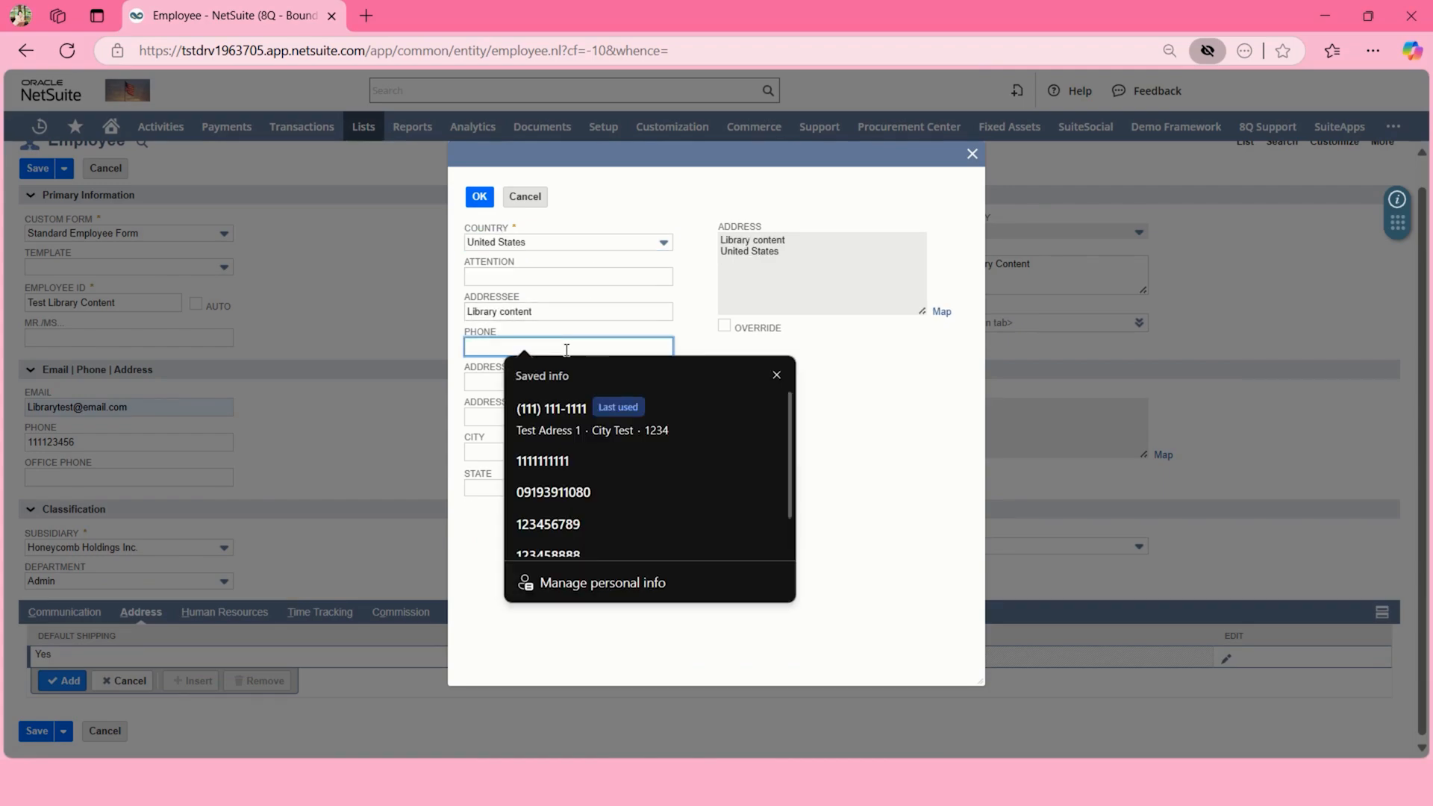
type("1112234566")
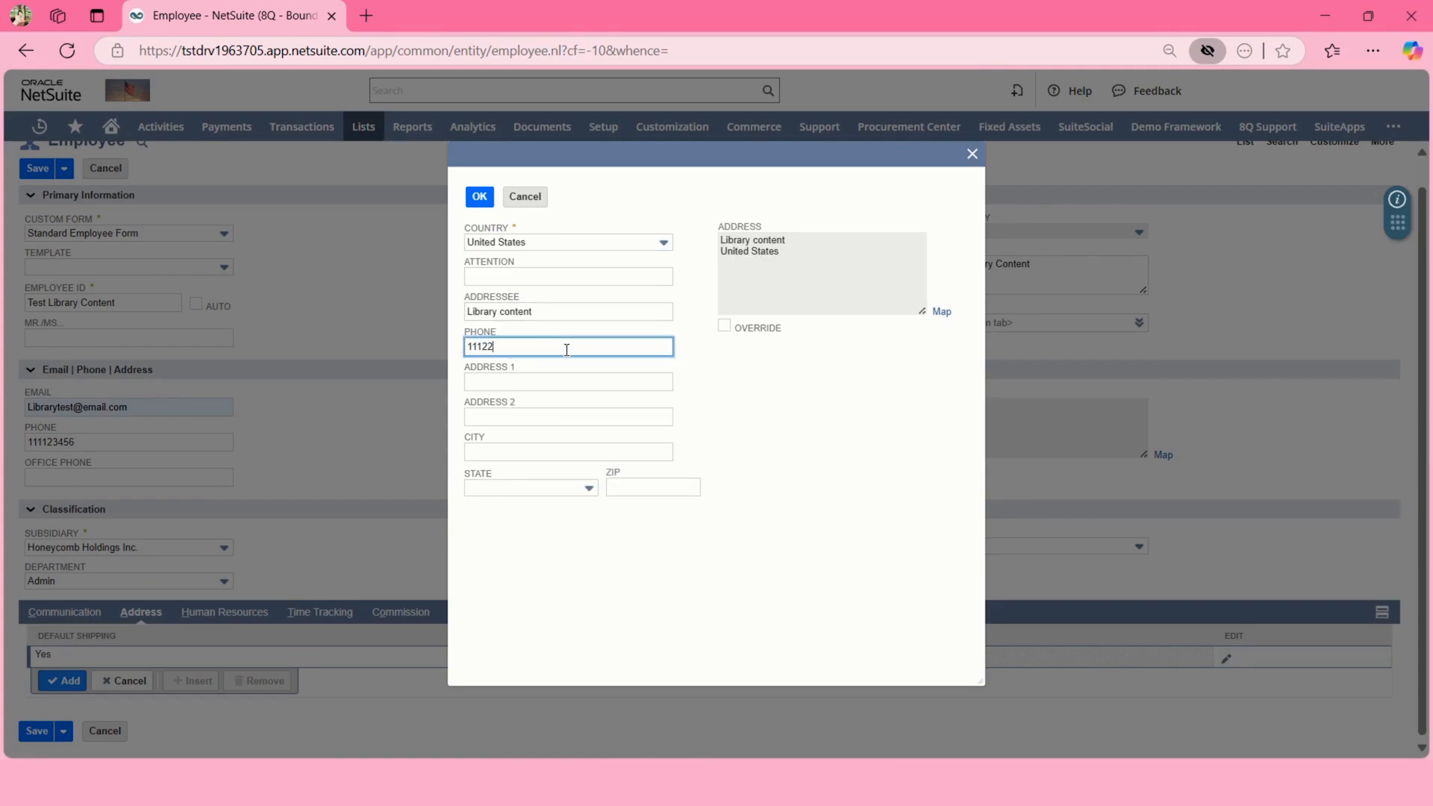
left_click(552, 382)
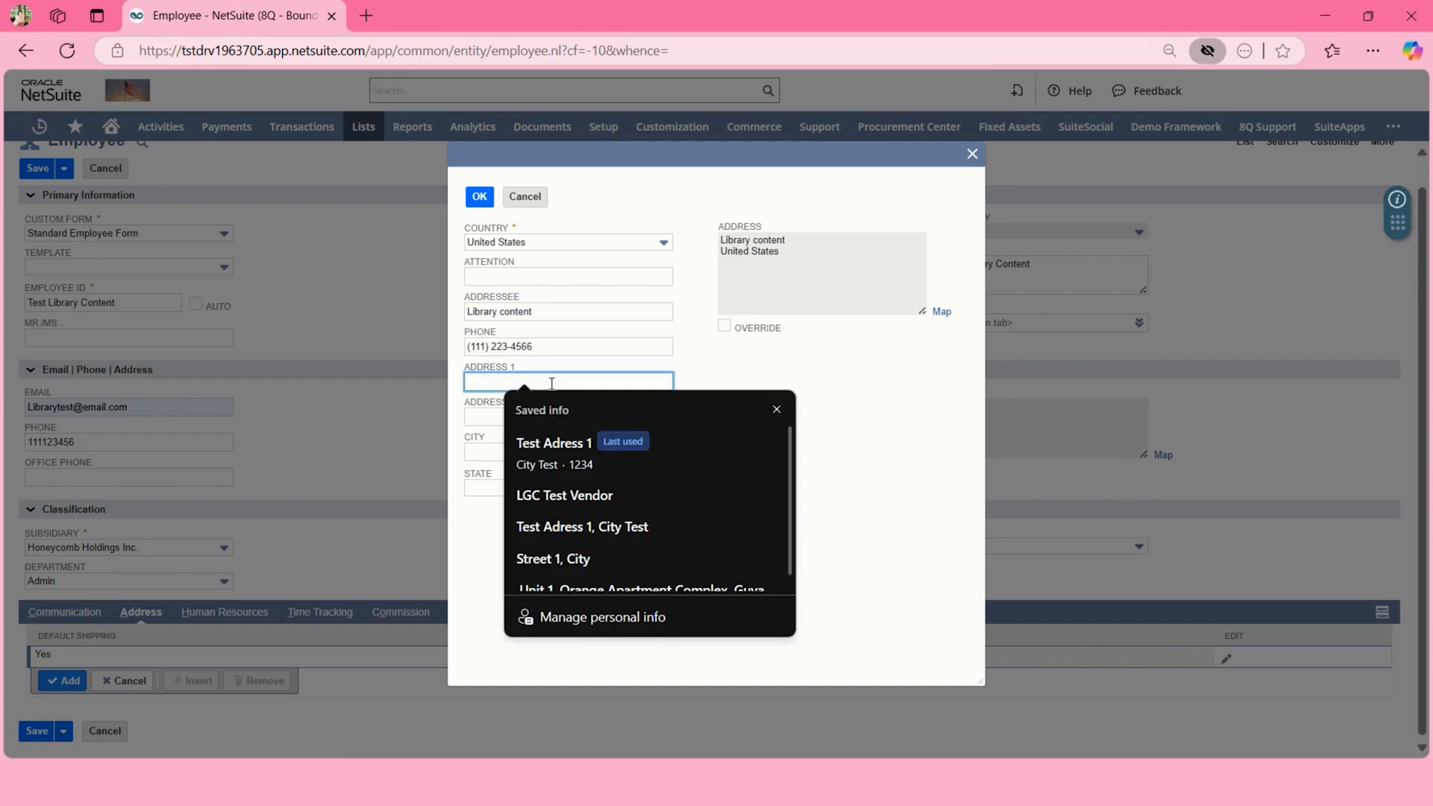
left_click(556, 448)
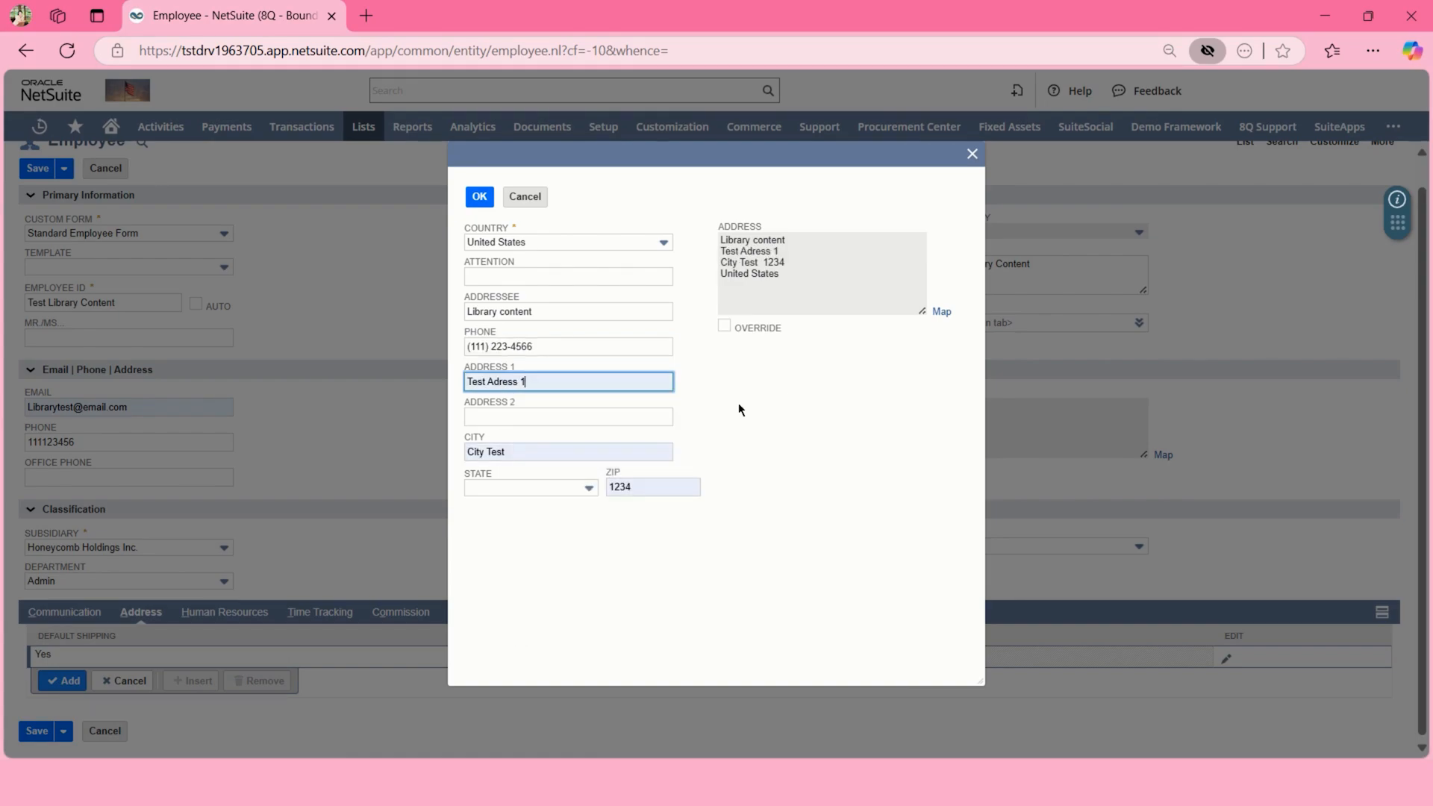
left_click(738, 405)
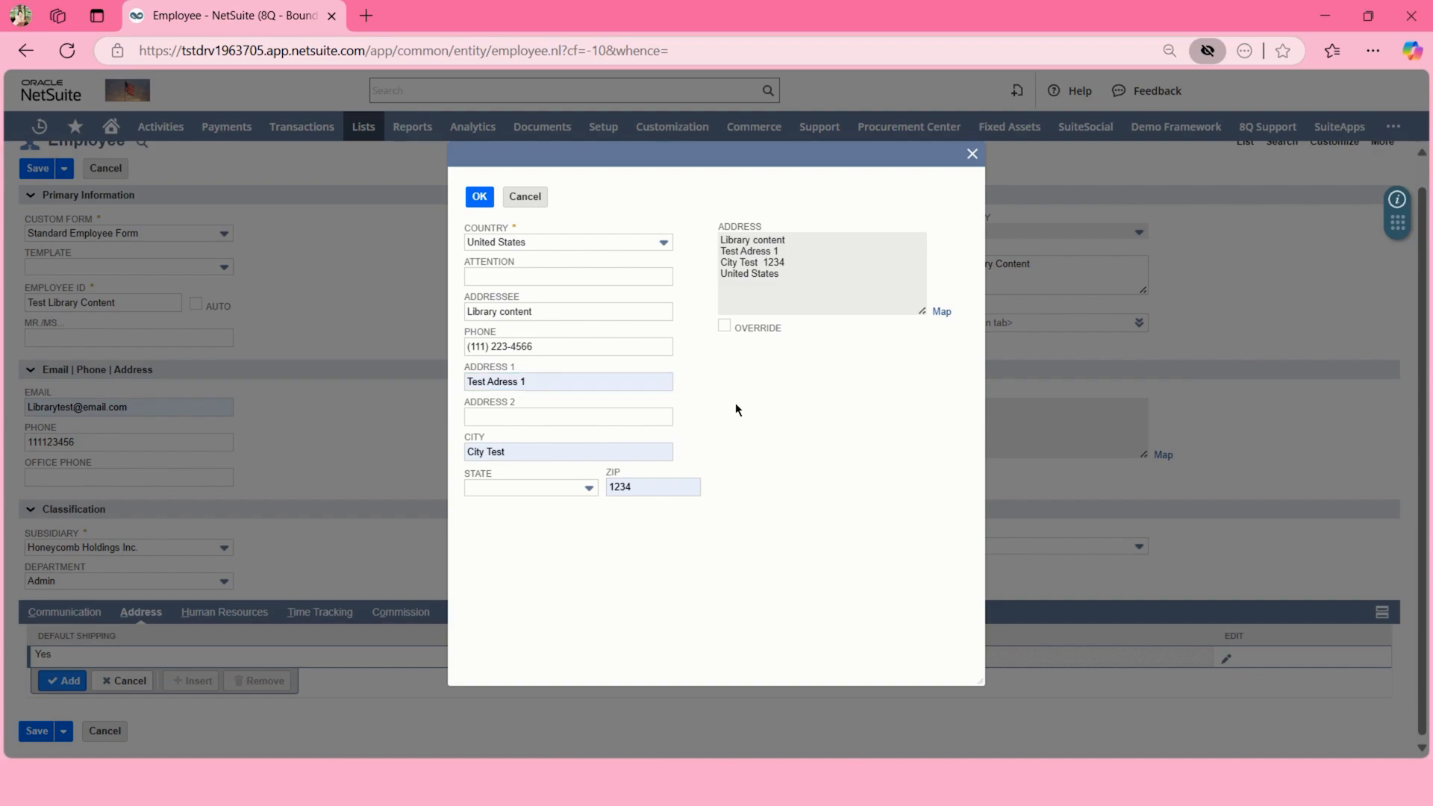
left_click(551, 489)
left_click(499, 547)
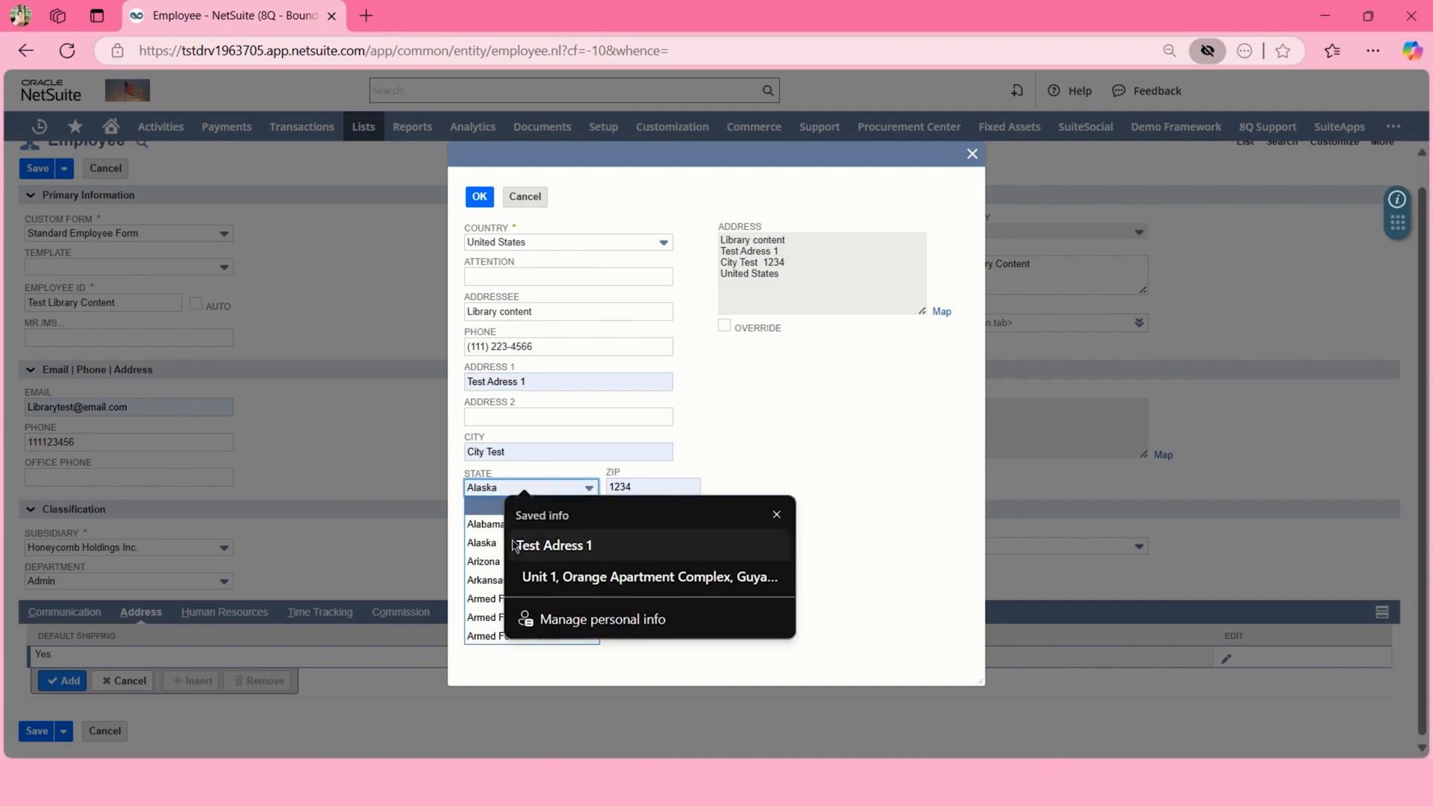
left_click(499, 549)
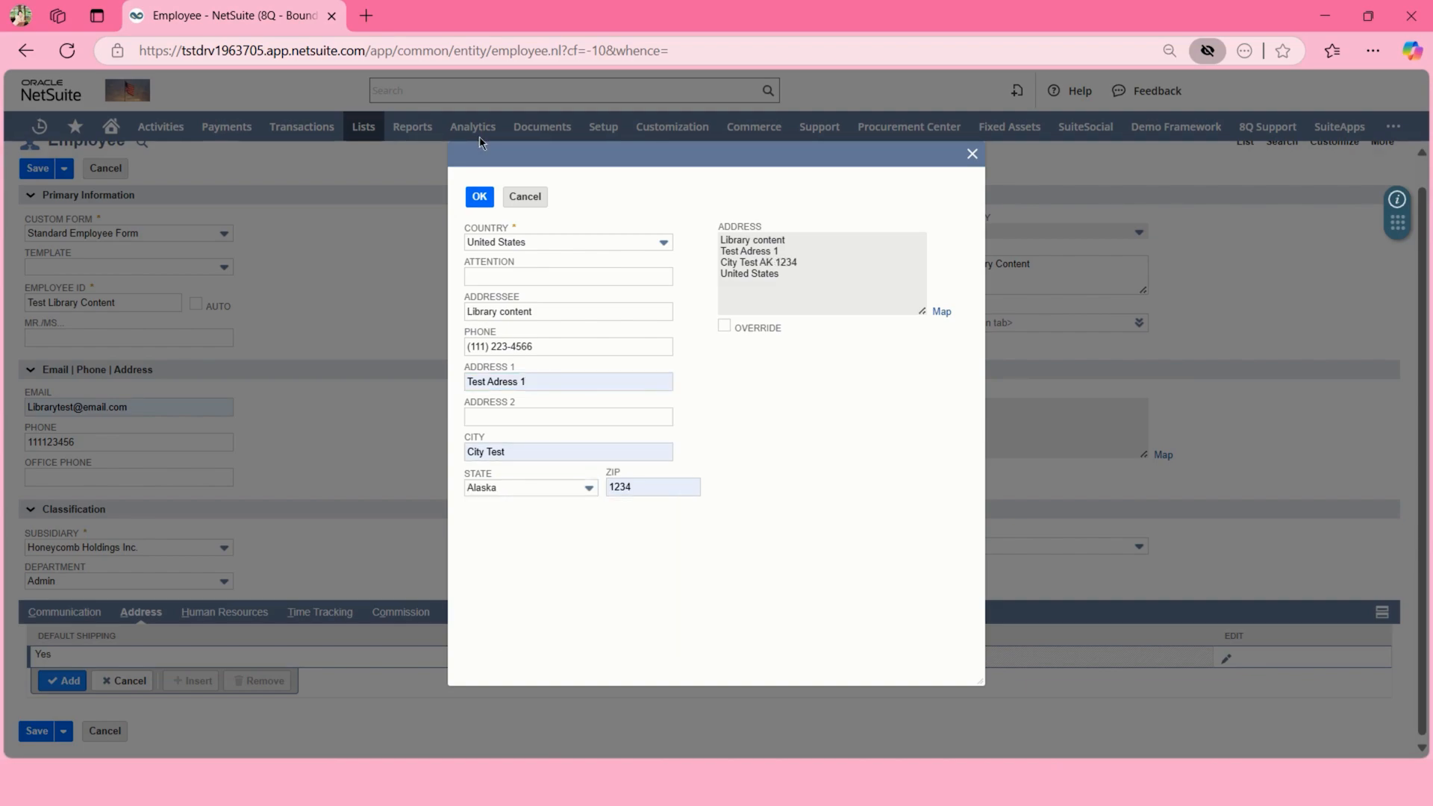
left_click(478, 197)
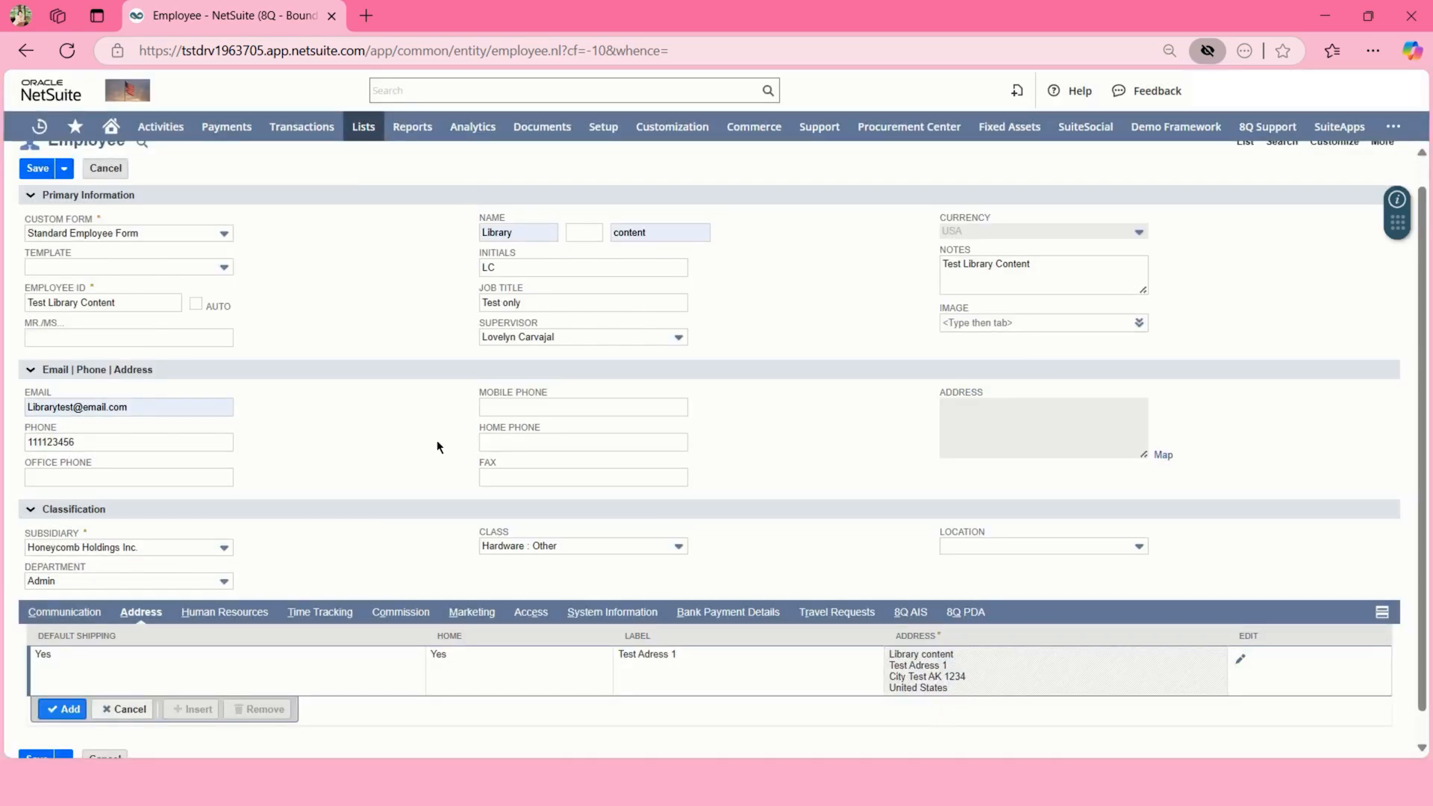
- On Human Resources, check the Employee Type and Employee Status lists, leaving both blank
left_click(255, 603)
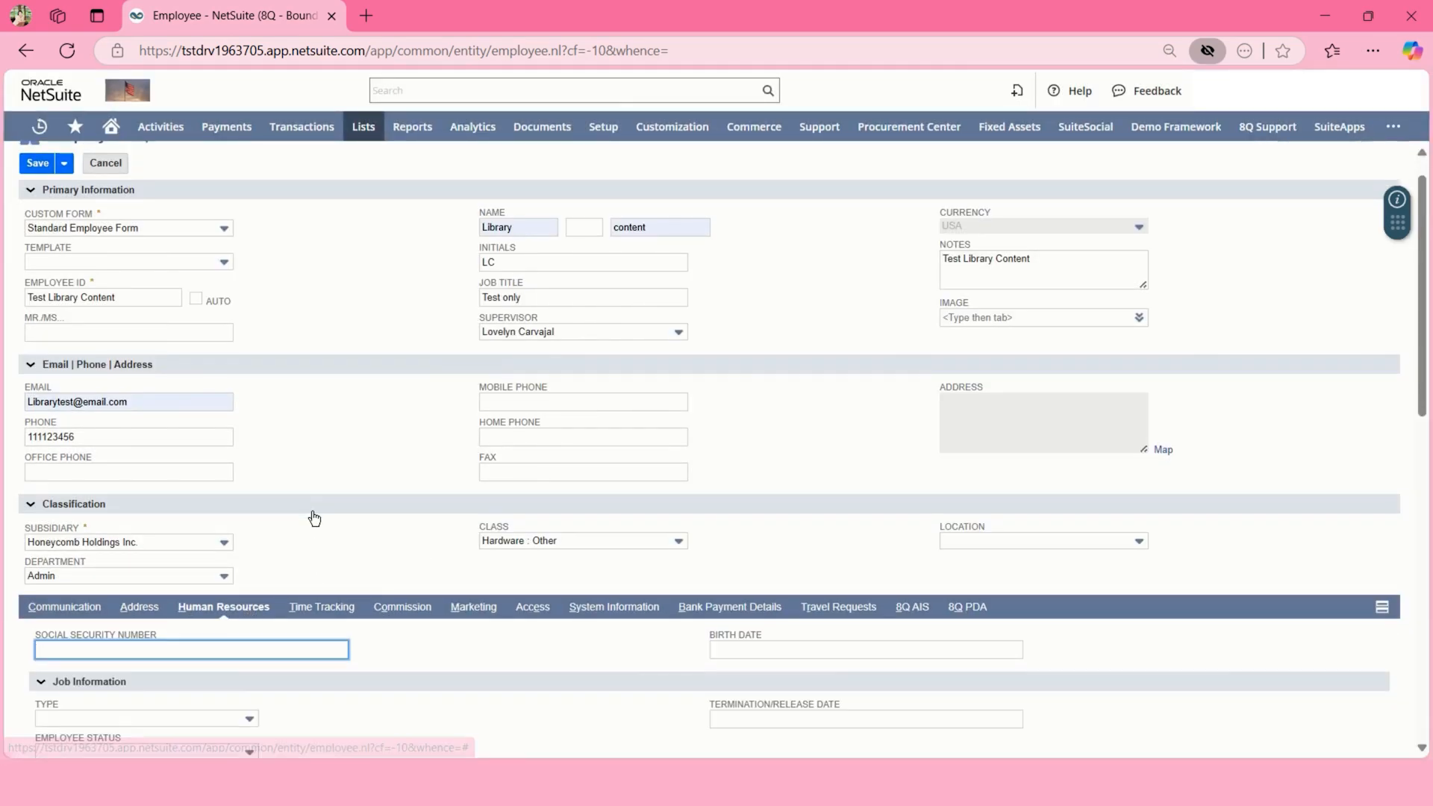
scroll(314, 518, "down", 1)
scroll(313, 517, "down", 2)
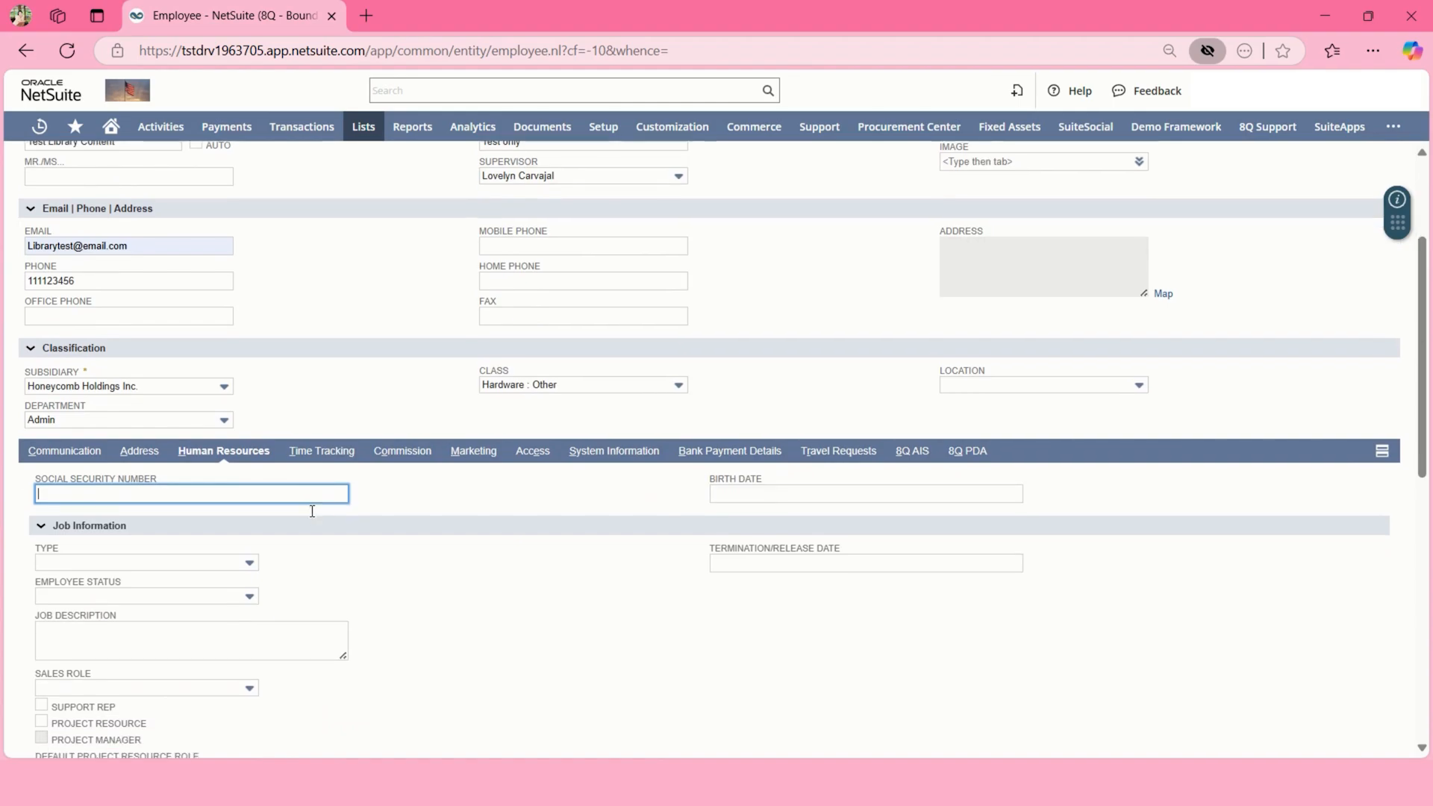
scroll(313, 513, "down", 2)
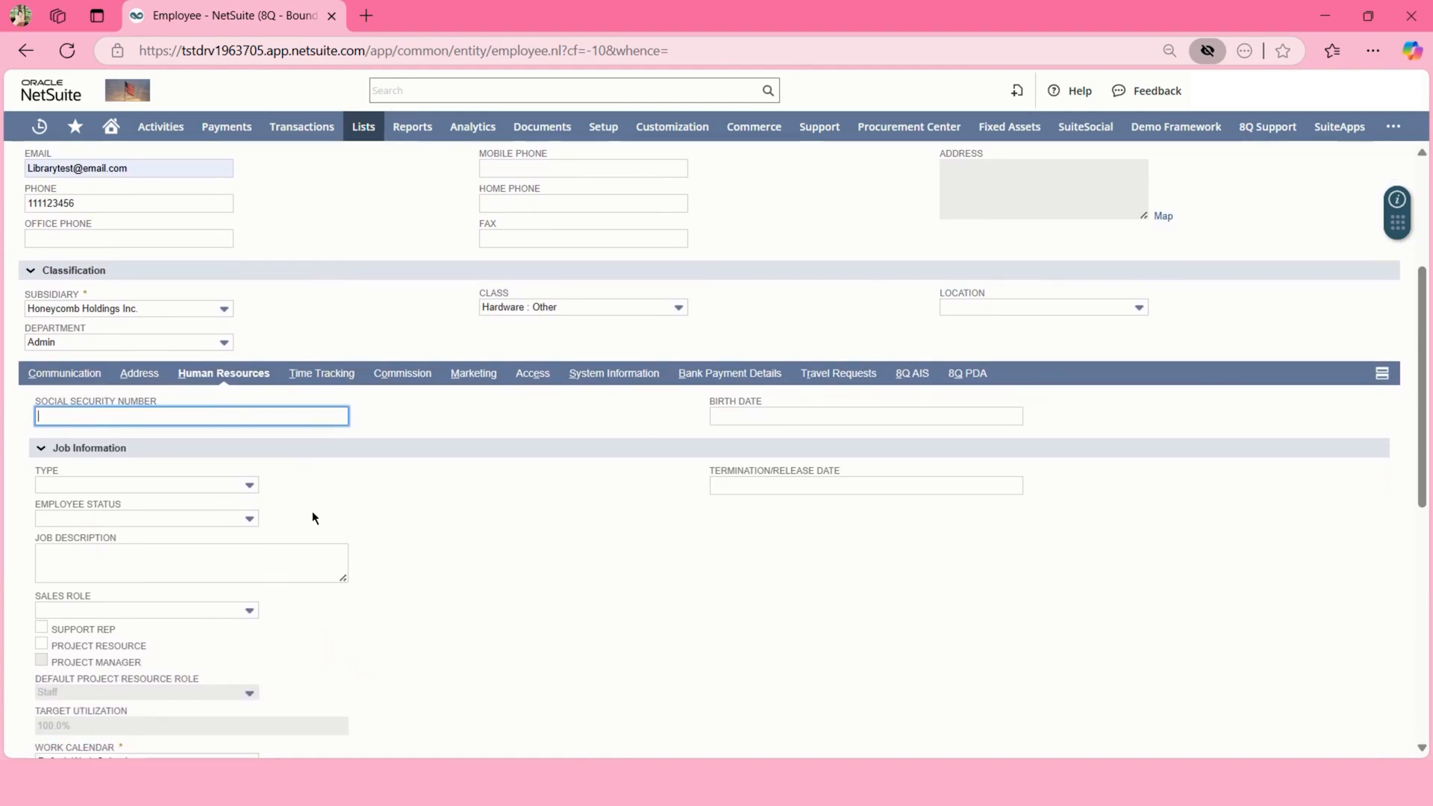
scroll(312, 511, "down", 1)
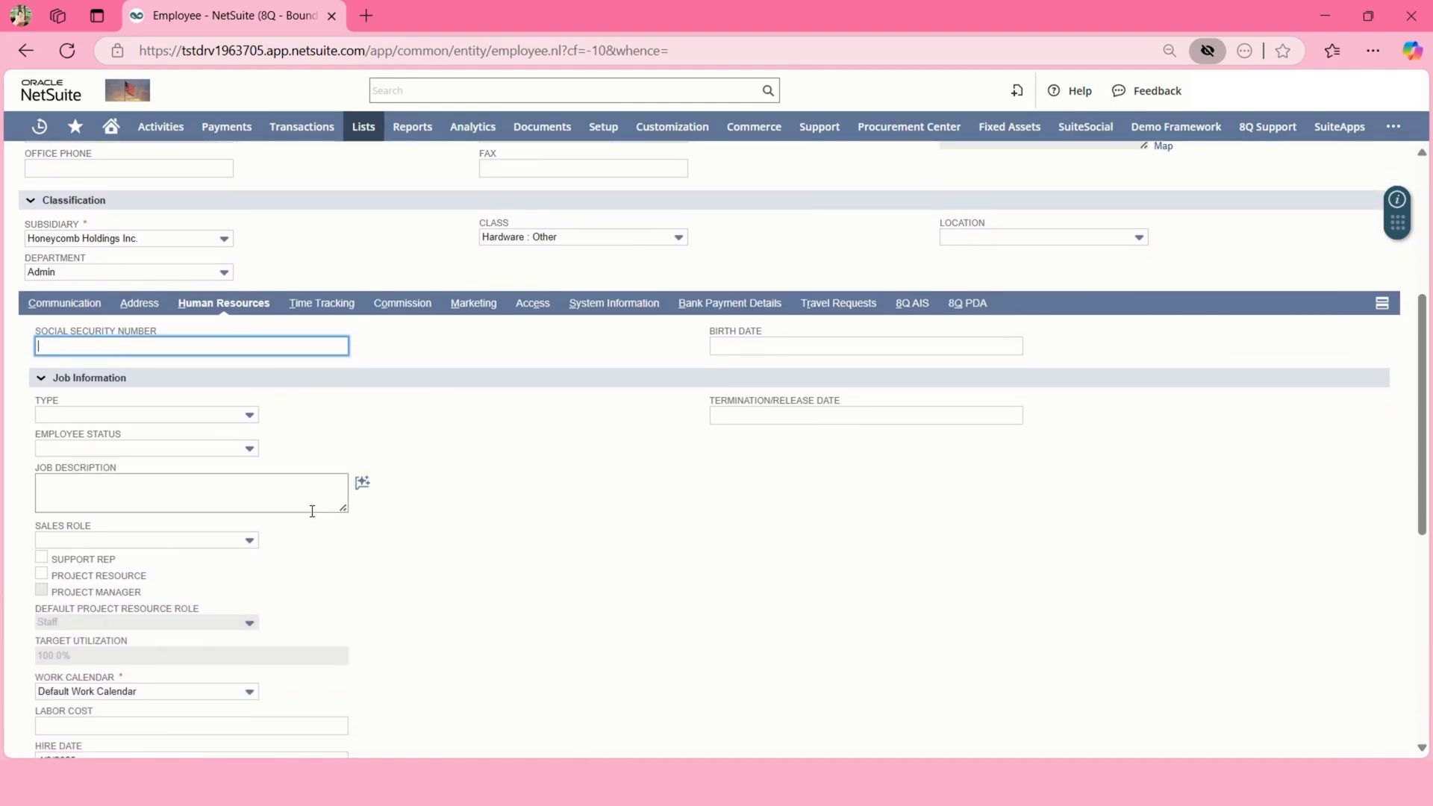
scroll(312, 510, "down", 1)
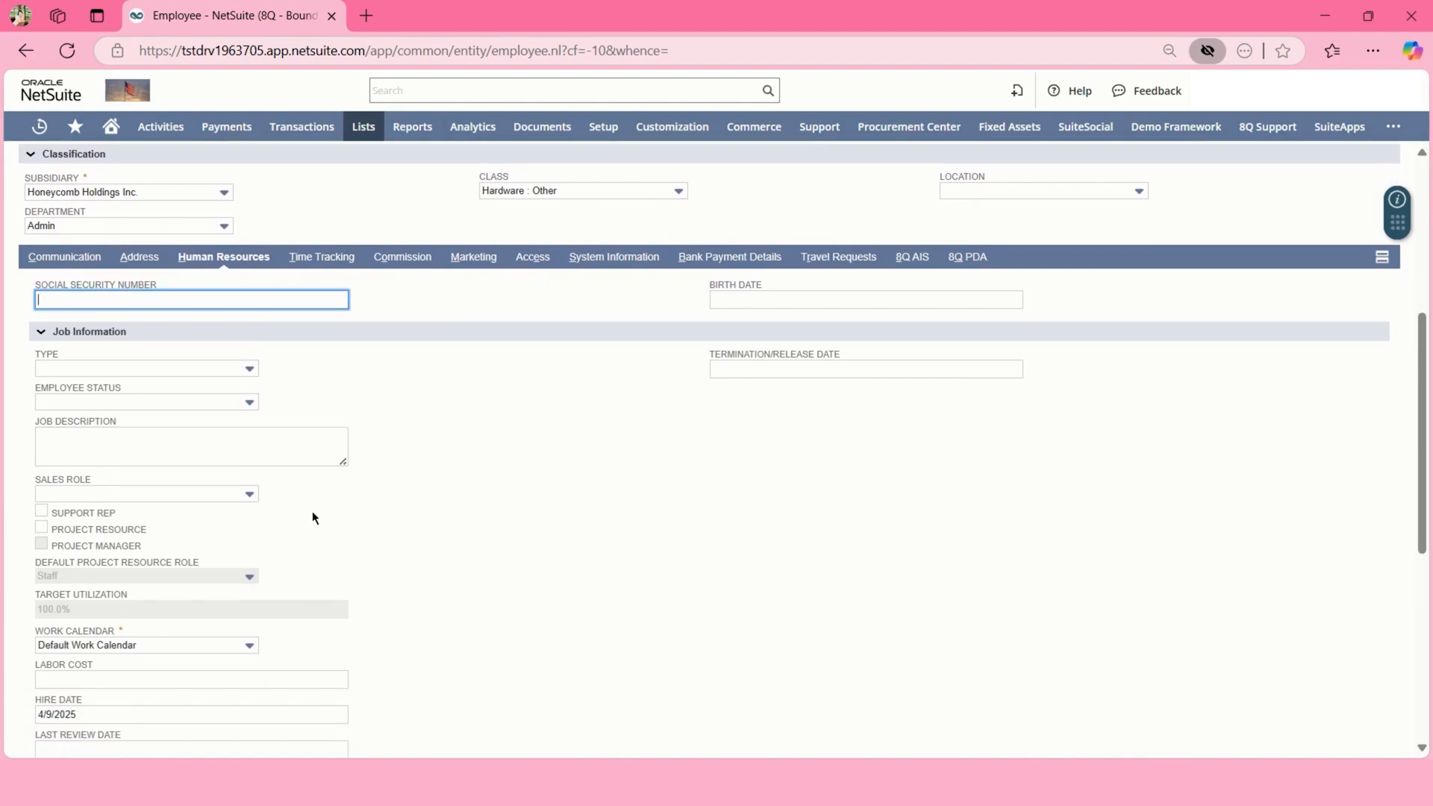
left_click(223, 366)
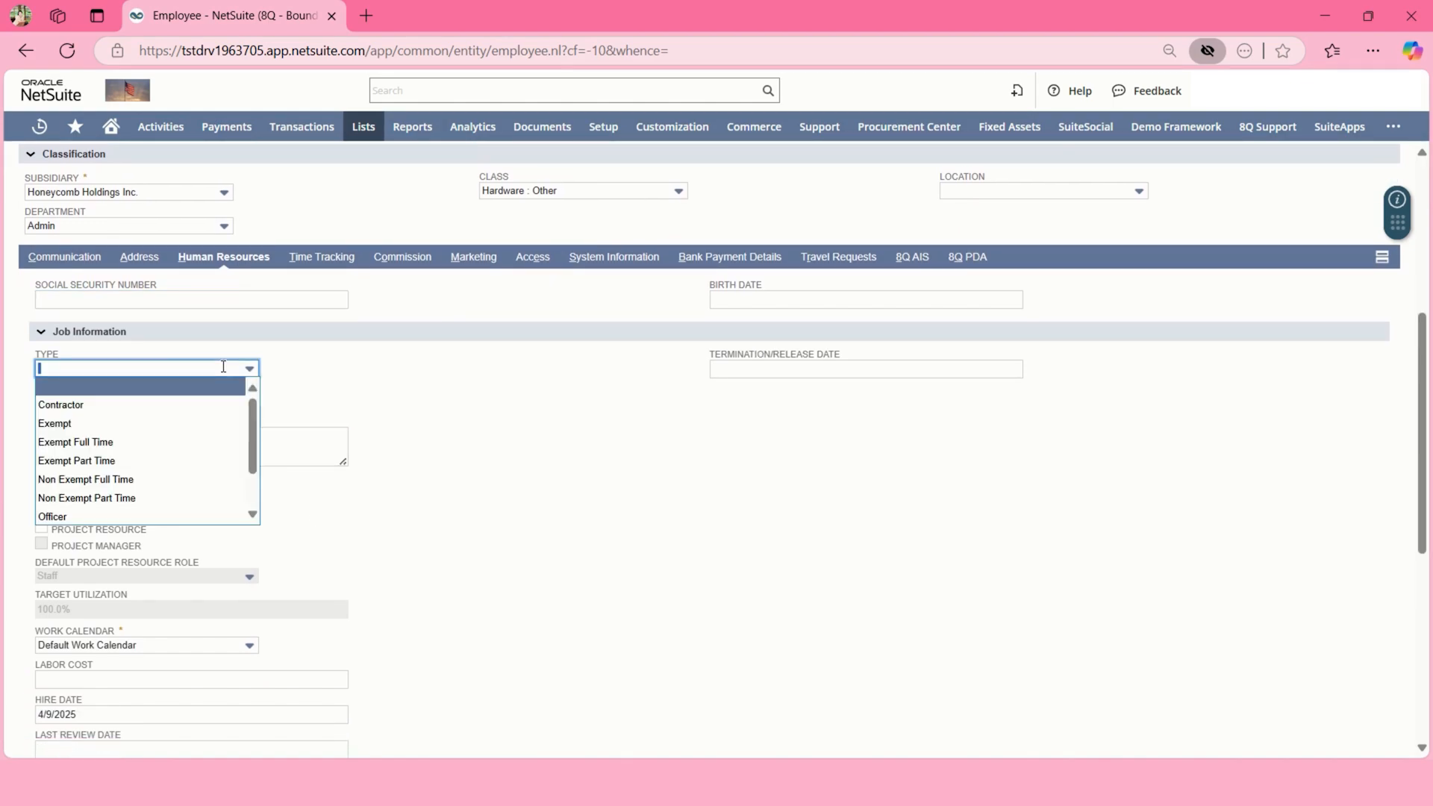
scroll(223, 406, "down", 1)
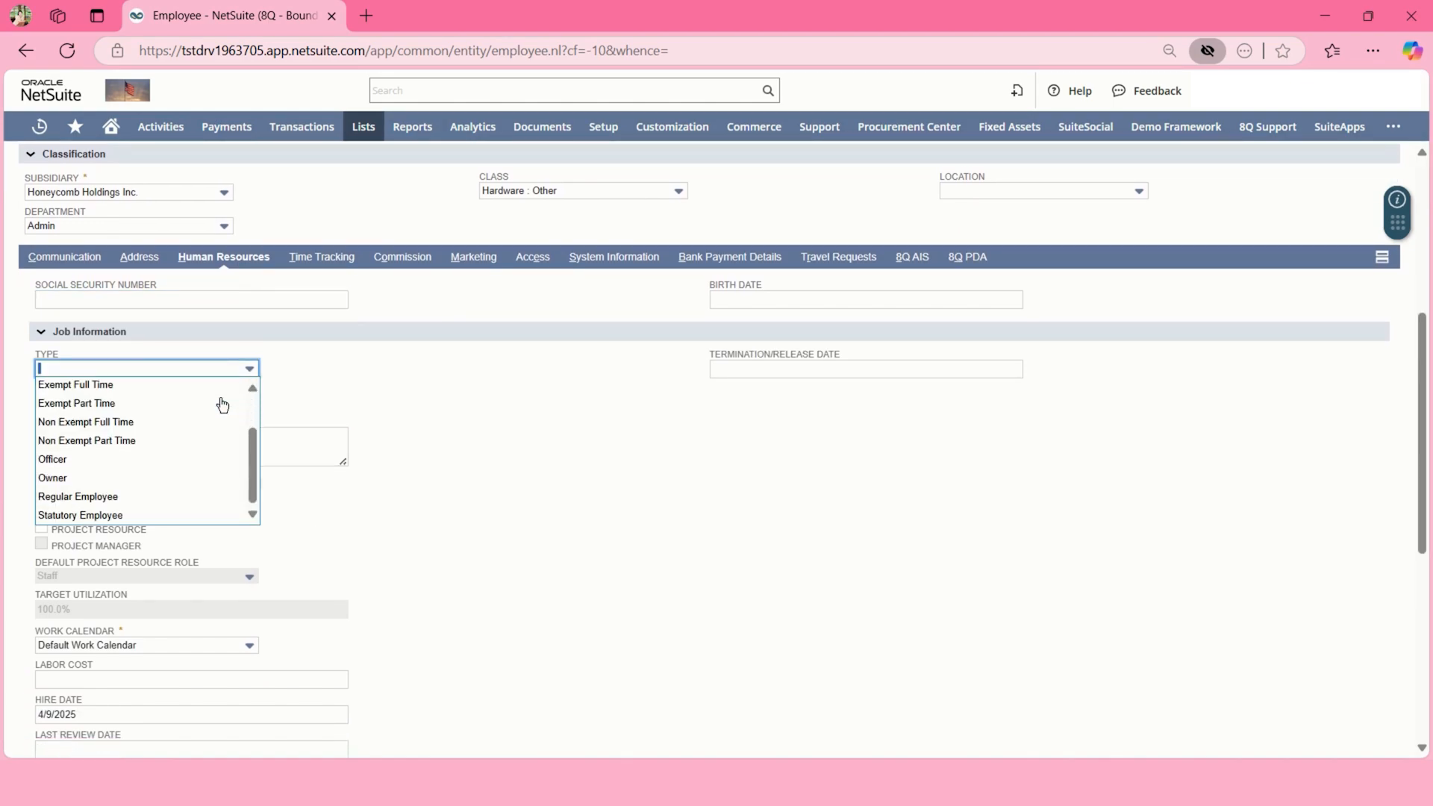
left_click(380, 398)
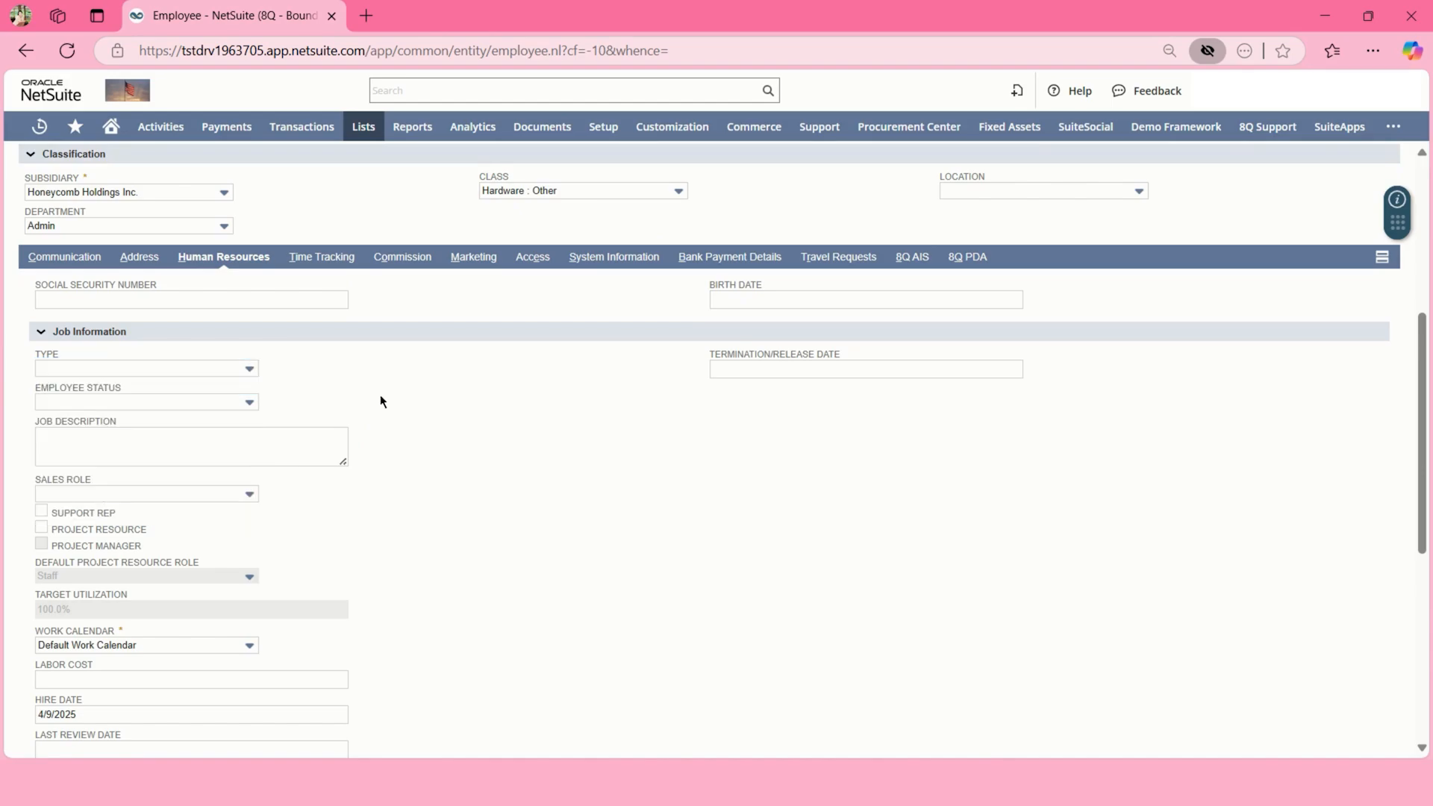
left_click(206, 406)
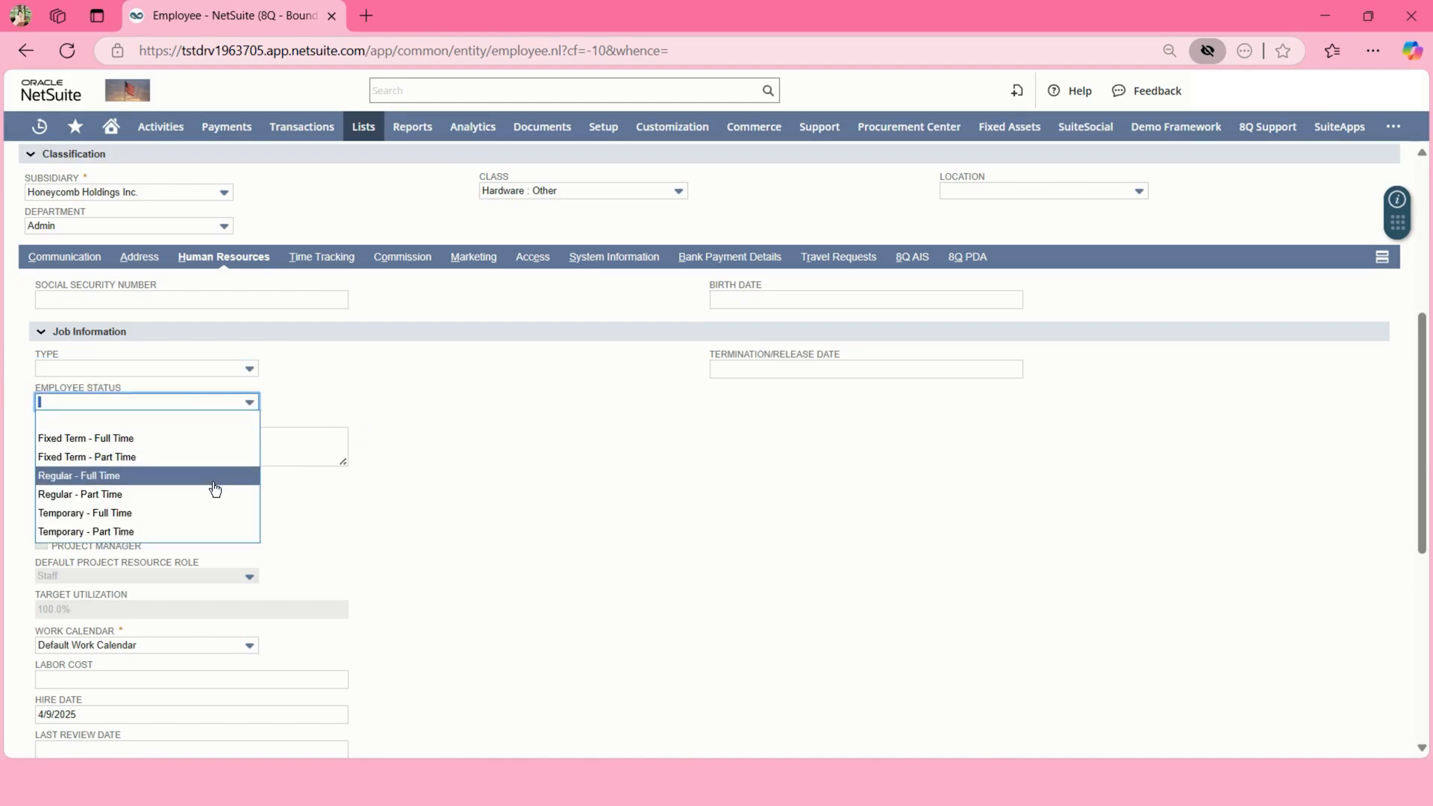
left_click(373, 396)
- Enter 'test' as the job description
left_click(287, 439)
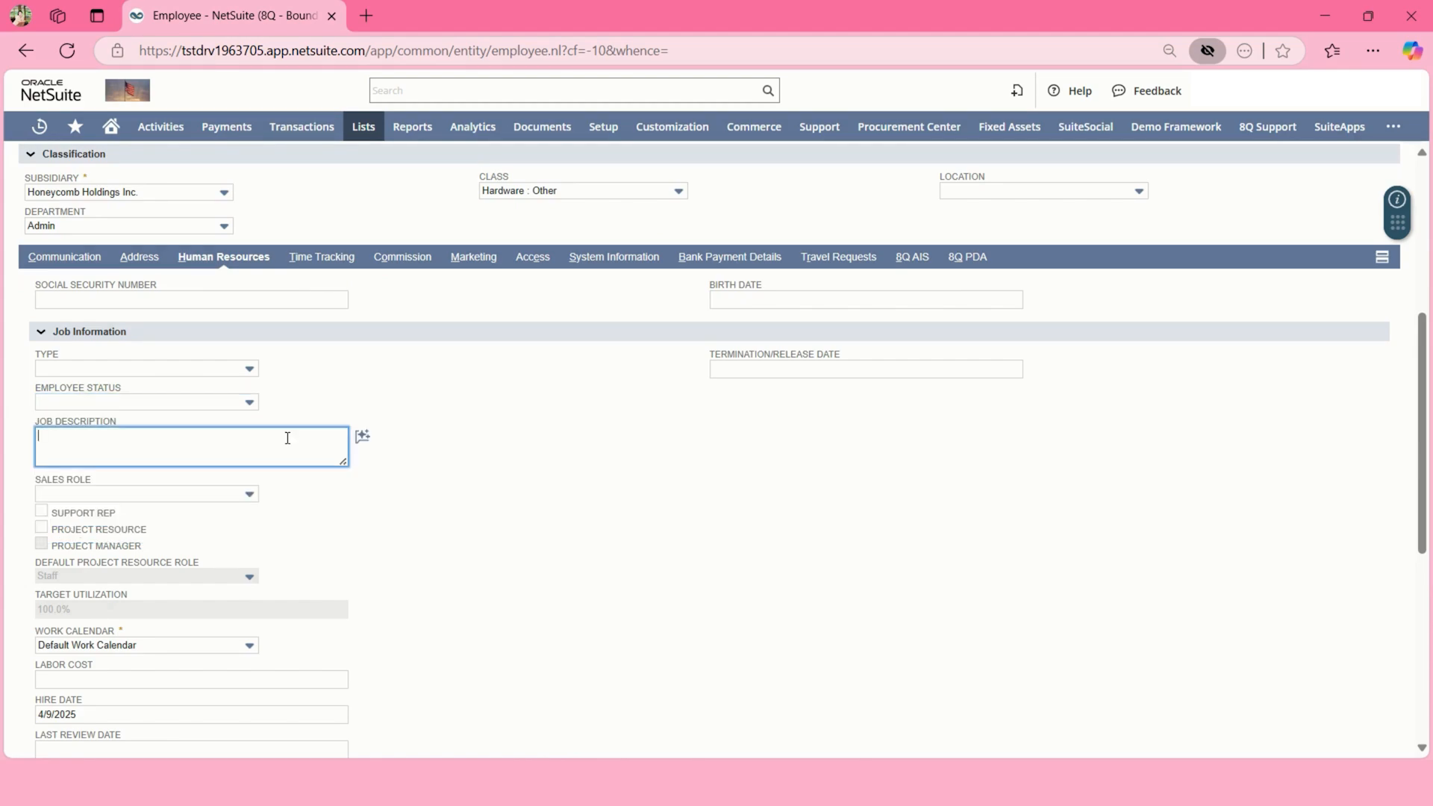
type("test")
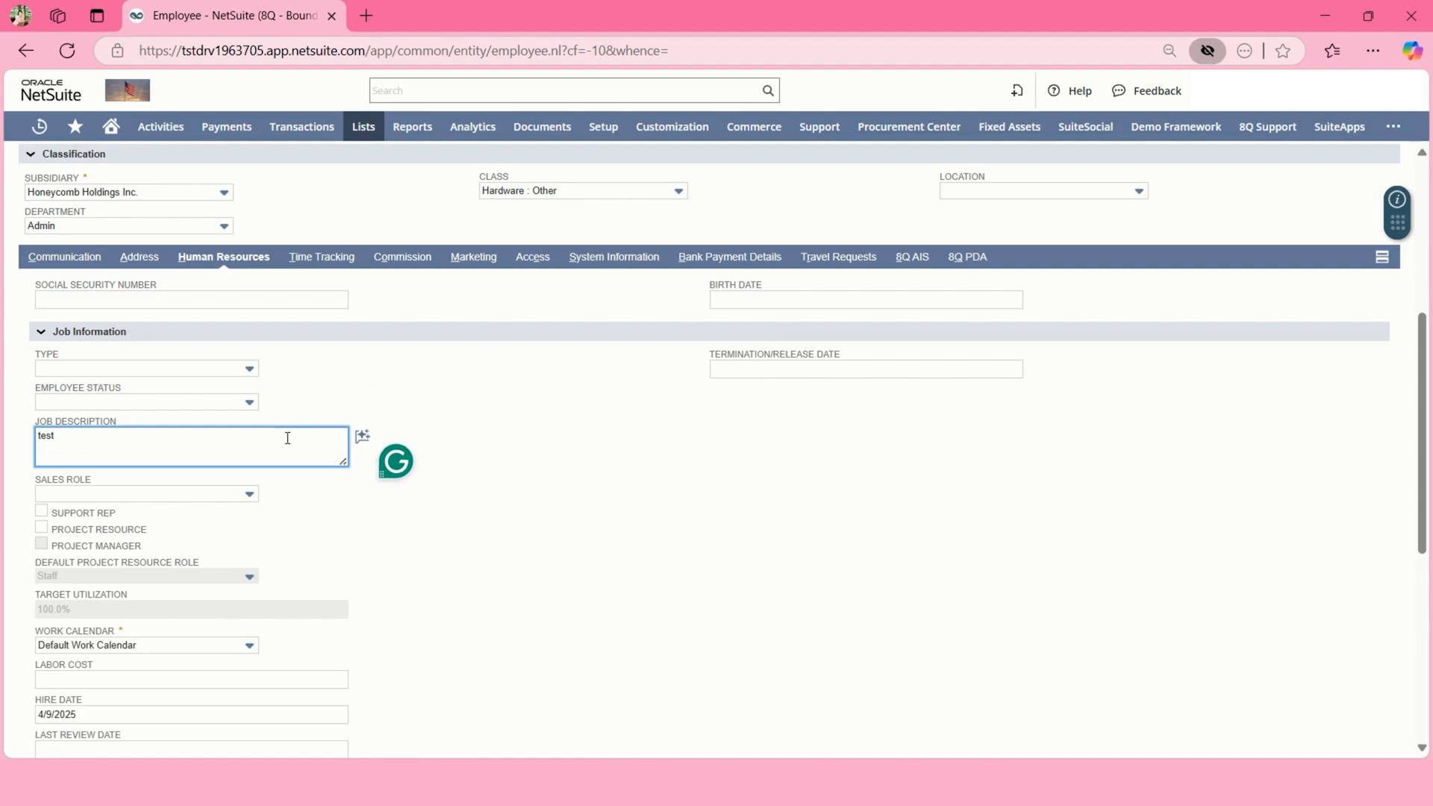
left_click(337, 564)
scroll(337, 564, "down", 2)
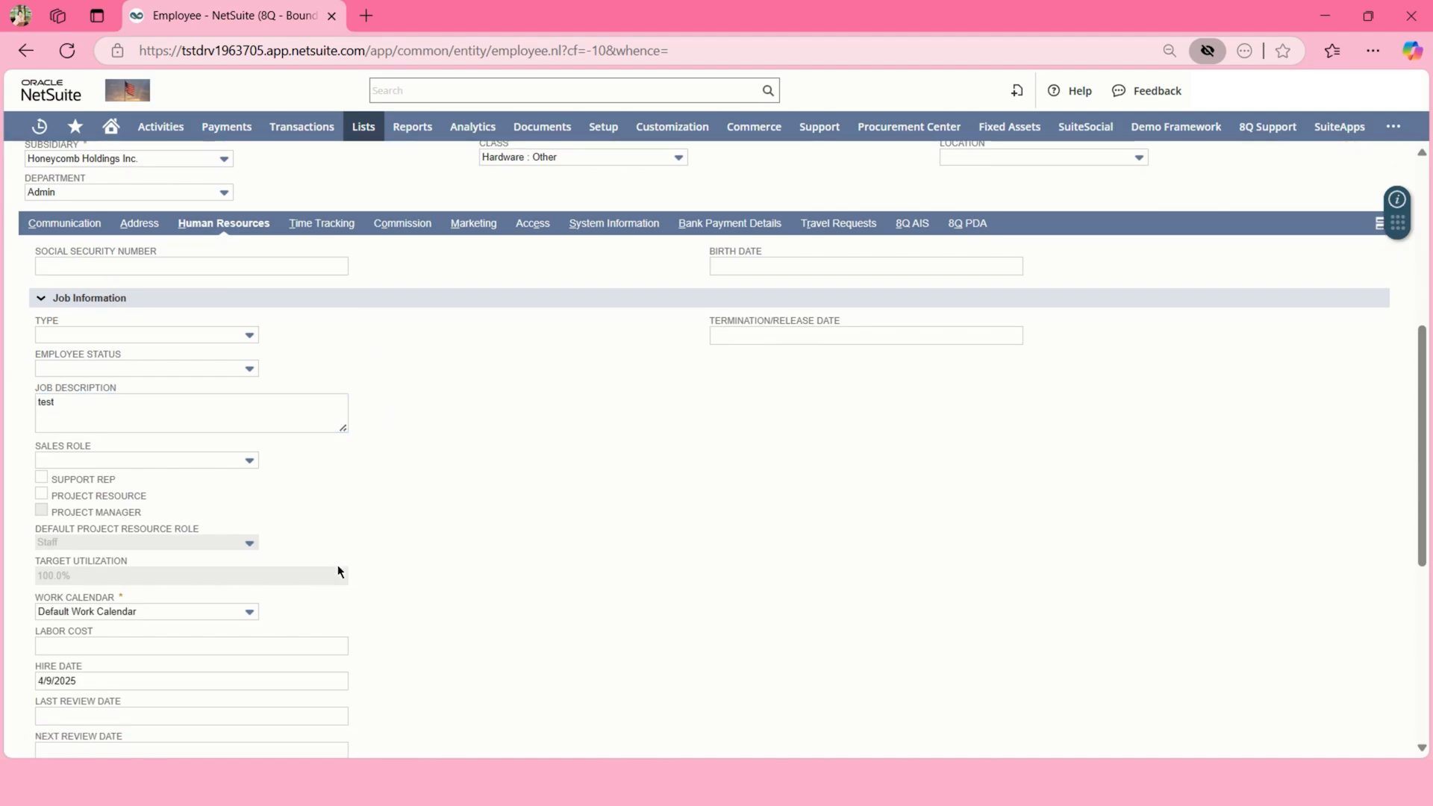
scroll(337, 571, "down", 3)
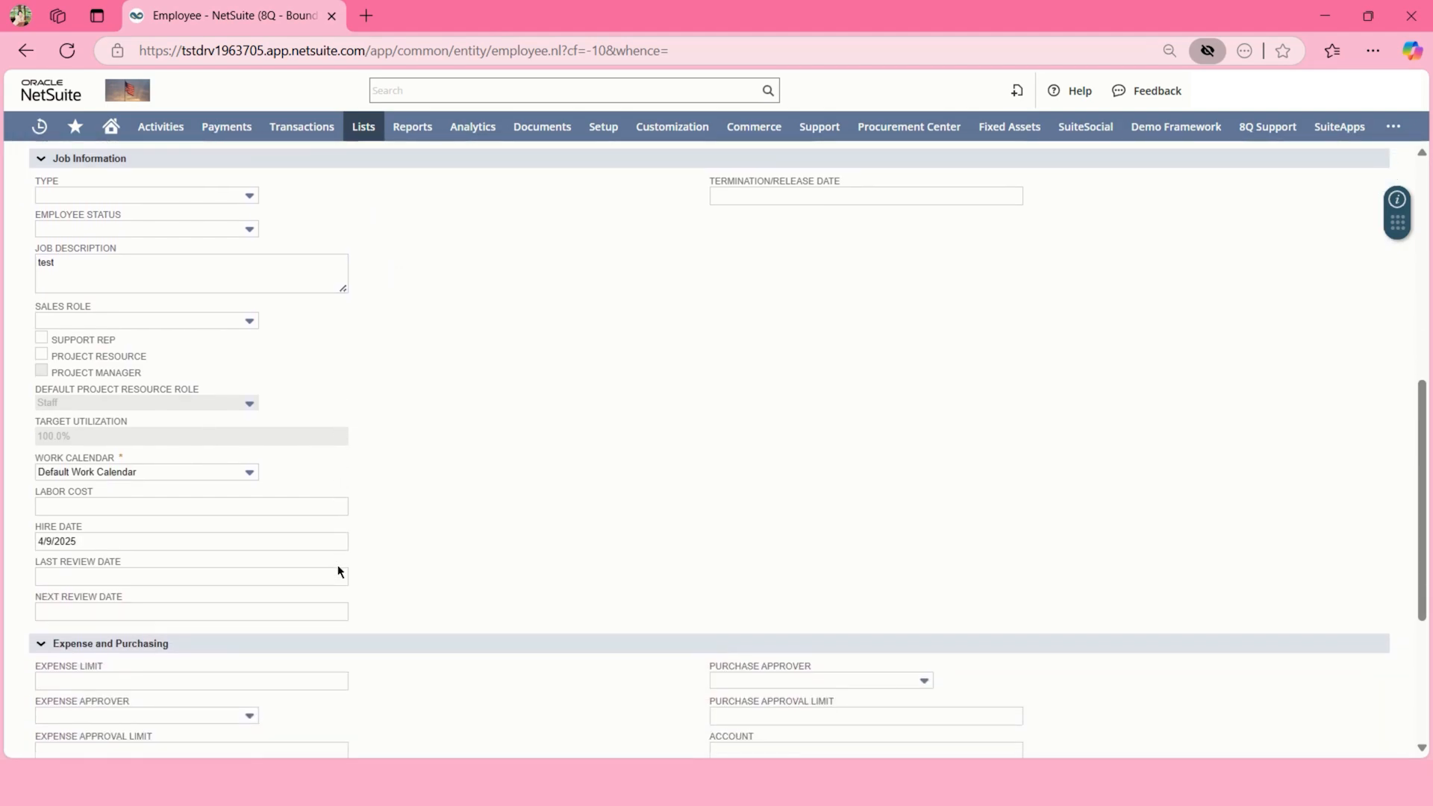
scroll(338, 564, "down", 3)
scroll(338, 564, "up", 10)
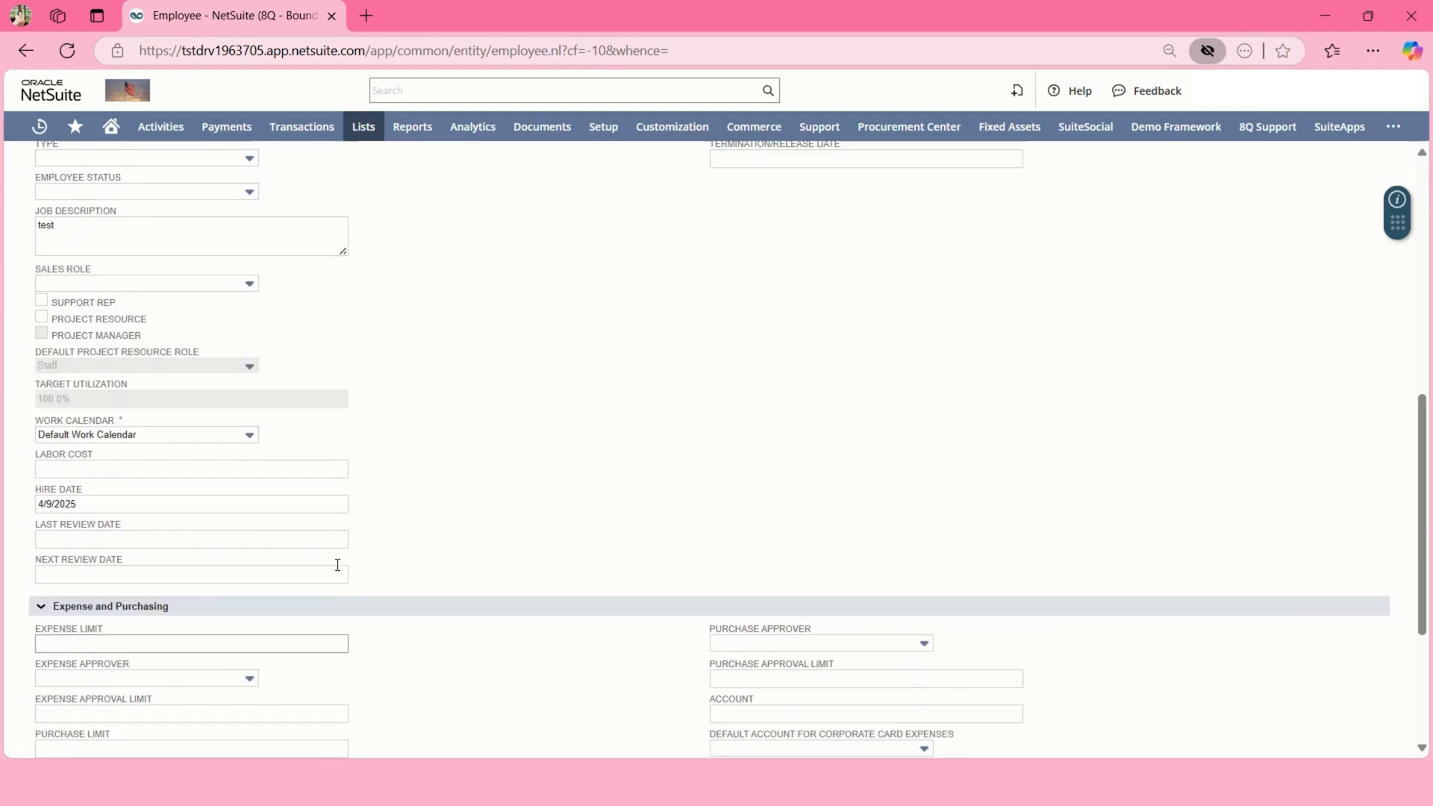
scroll(337, 565, "down", 15)
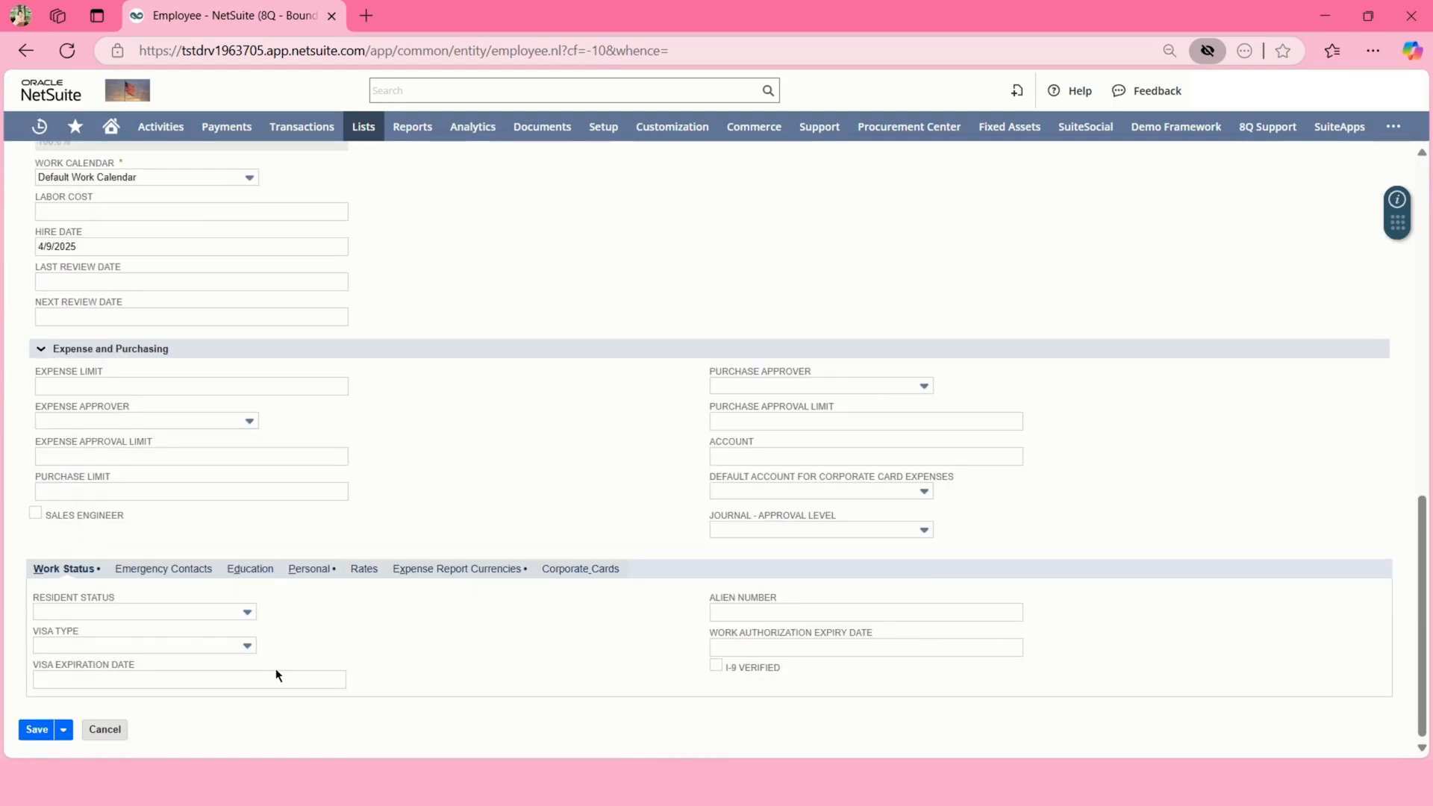
left_click(182, 575)
left_click(469, 504)
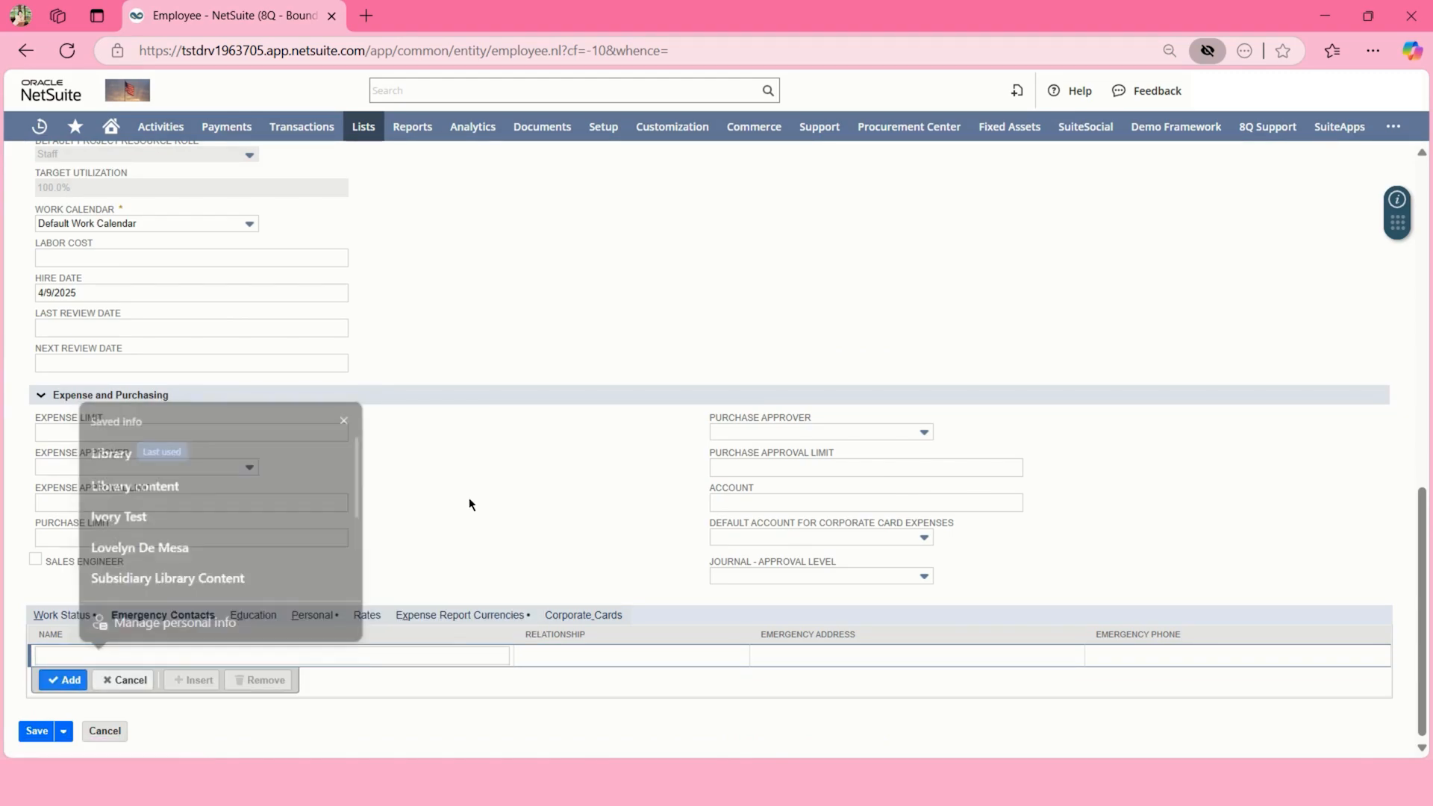
left_click(256, 616)
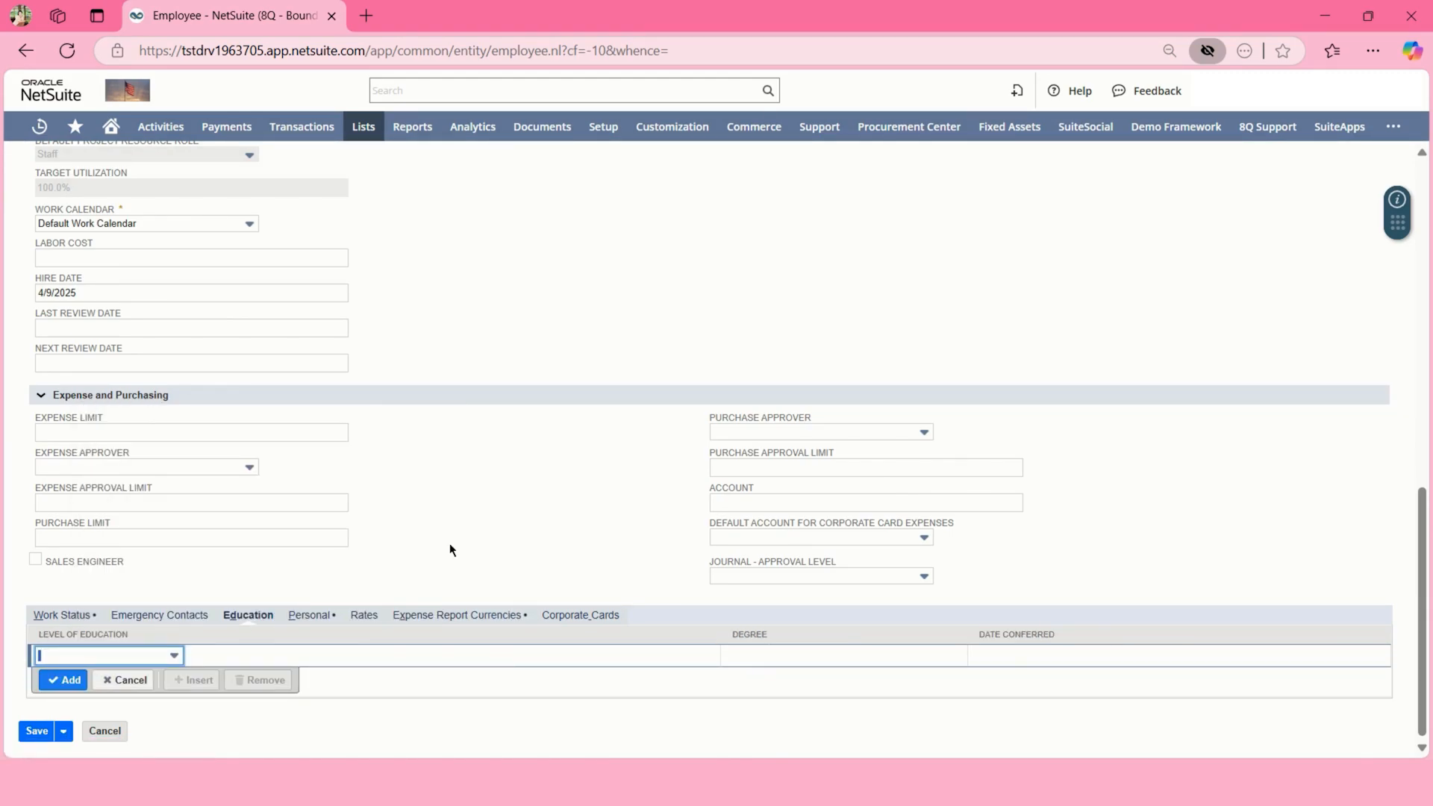
left_click(312, 616)
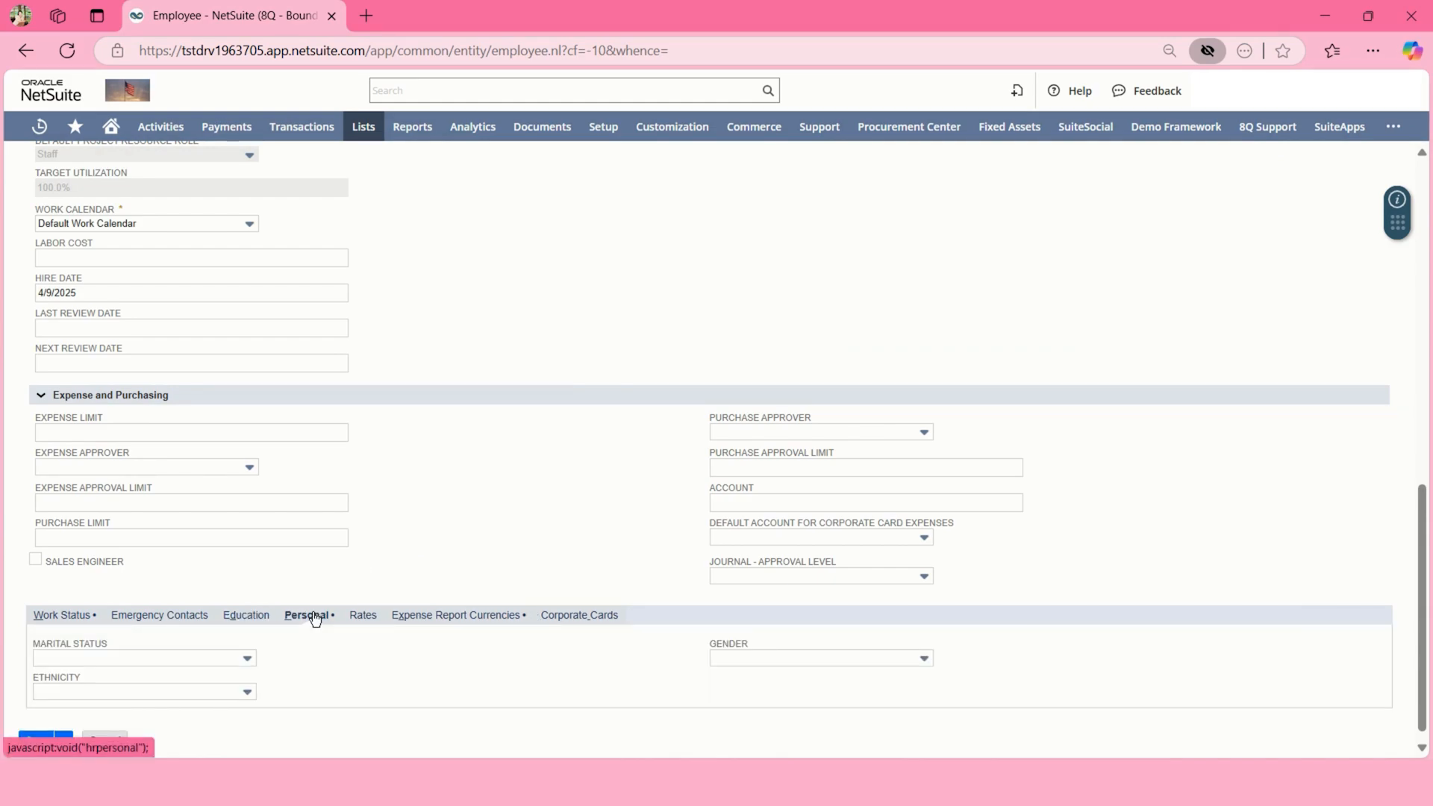
left_click(355, 618)
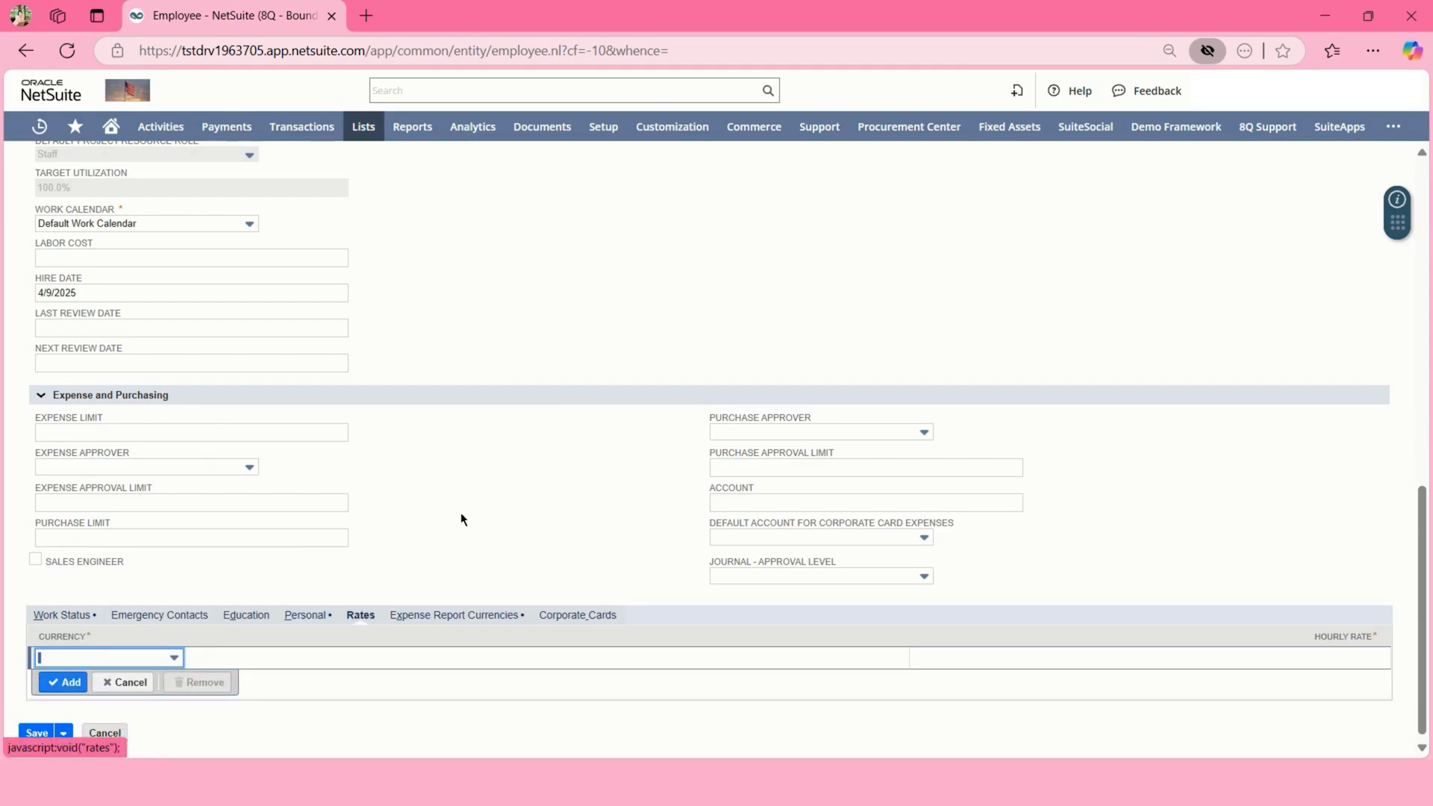
scroll(463, 530, "up", 10)
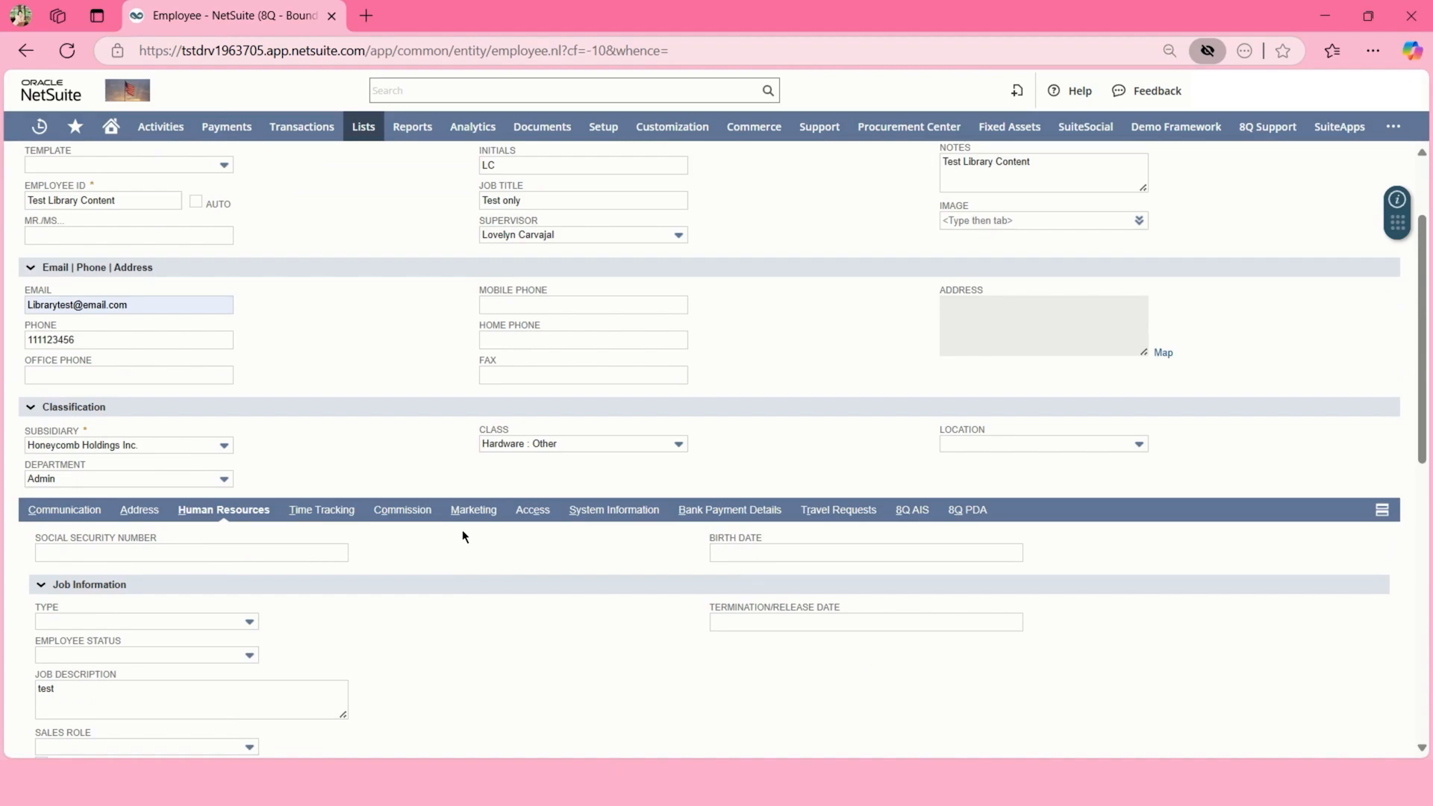
left_click(334, 510)
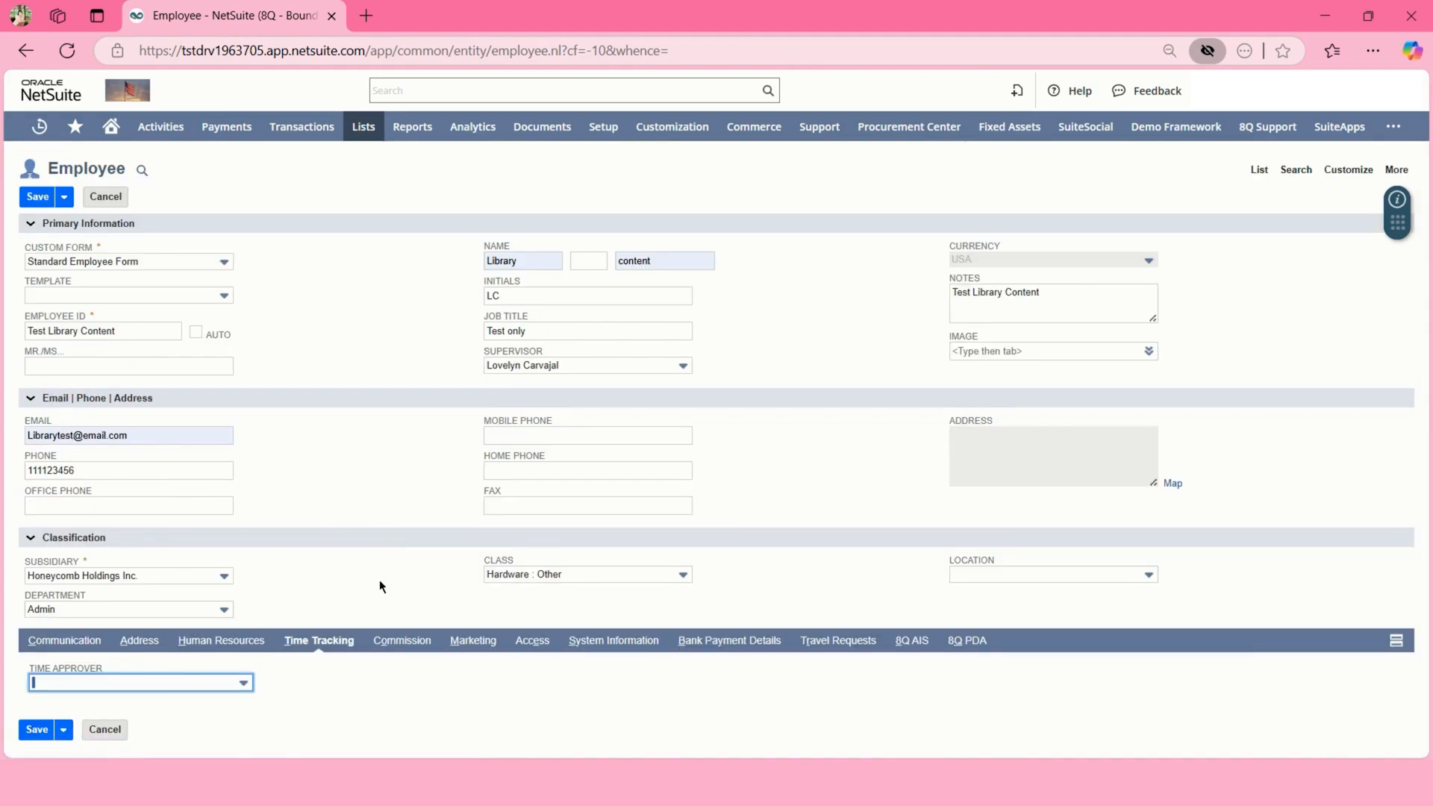
- Leave the Time Approver blank and bring up the Access subtab
left_click(197, 683)
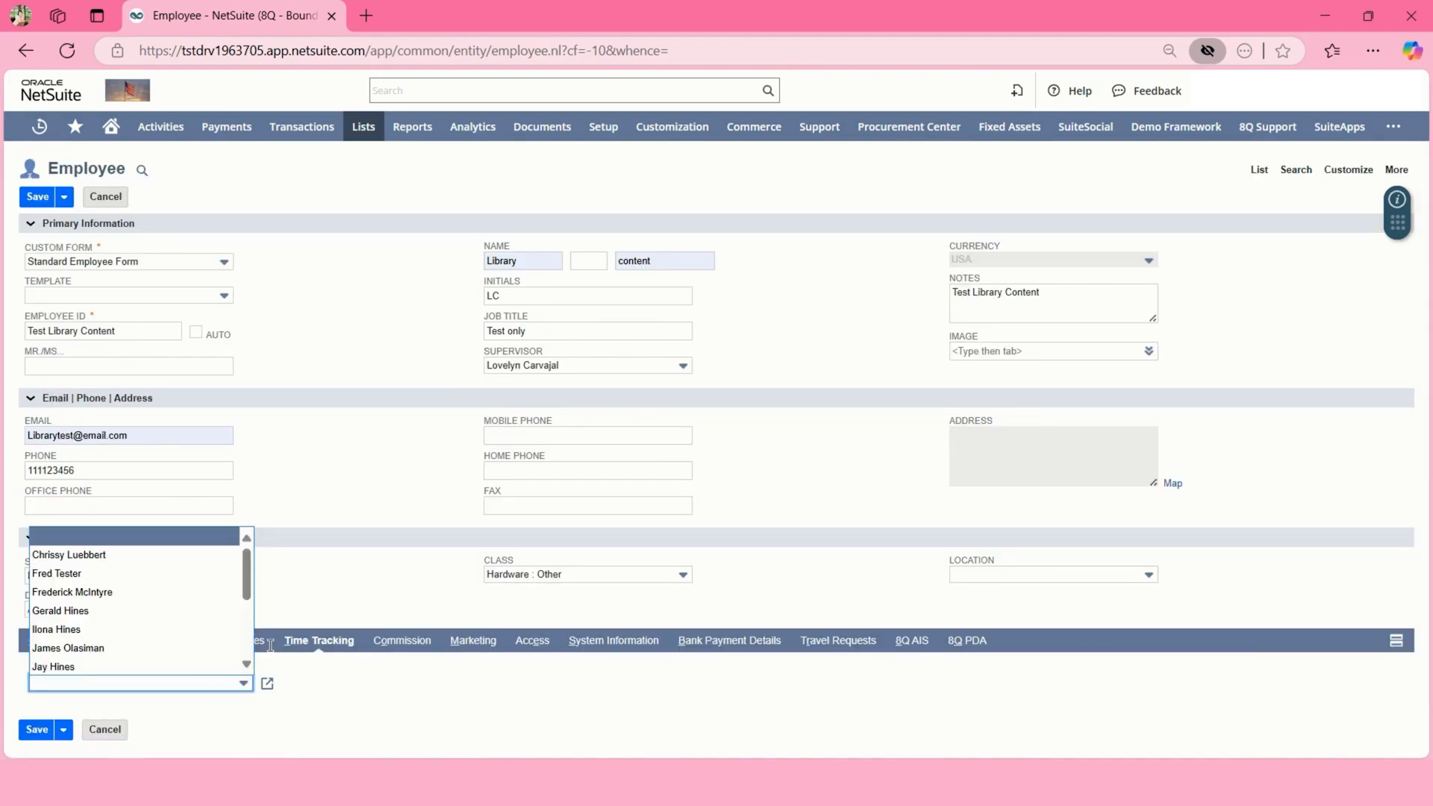
left_click(403, 585)
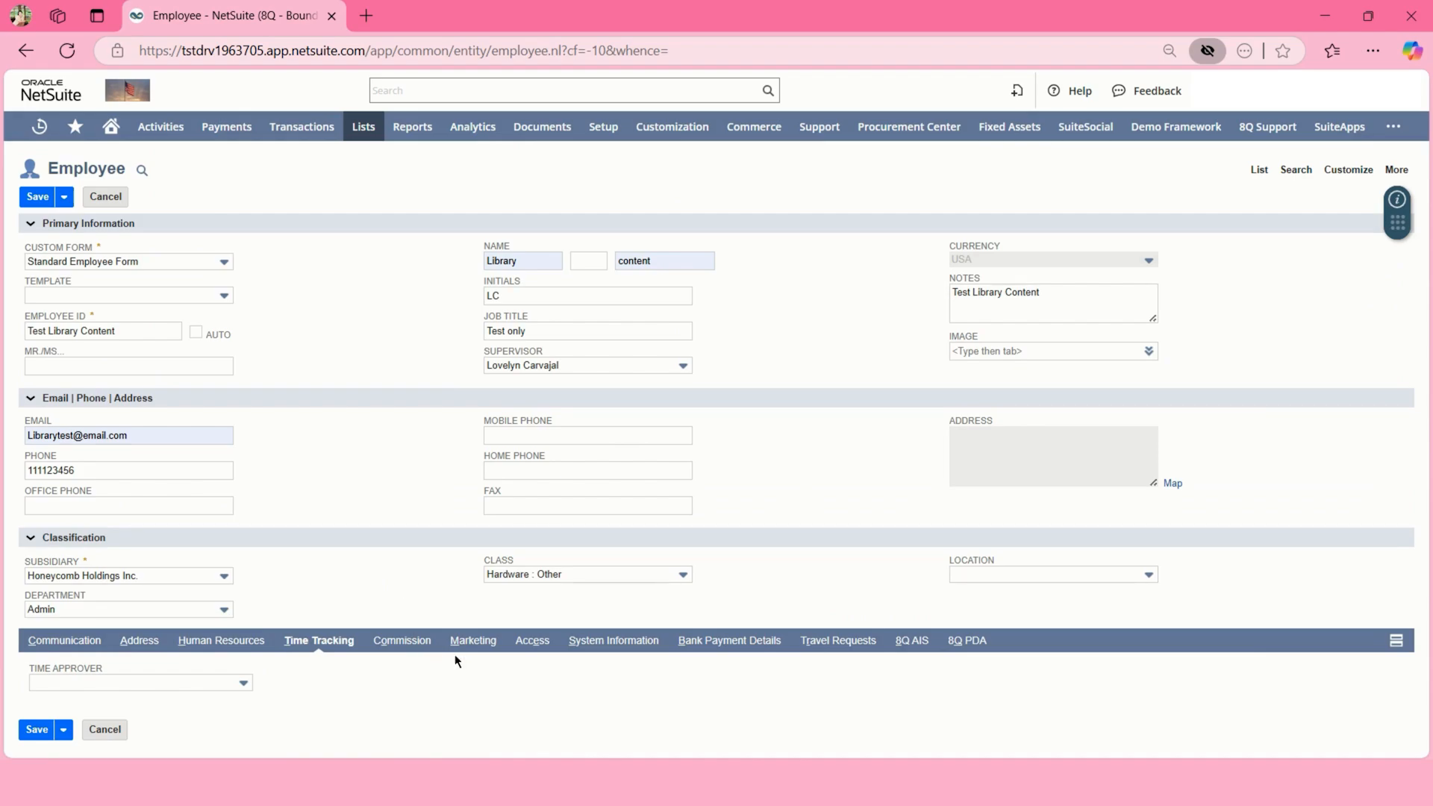
left_click(522, 640)
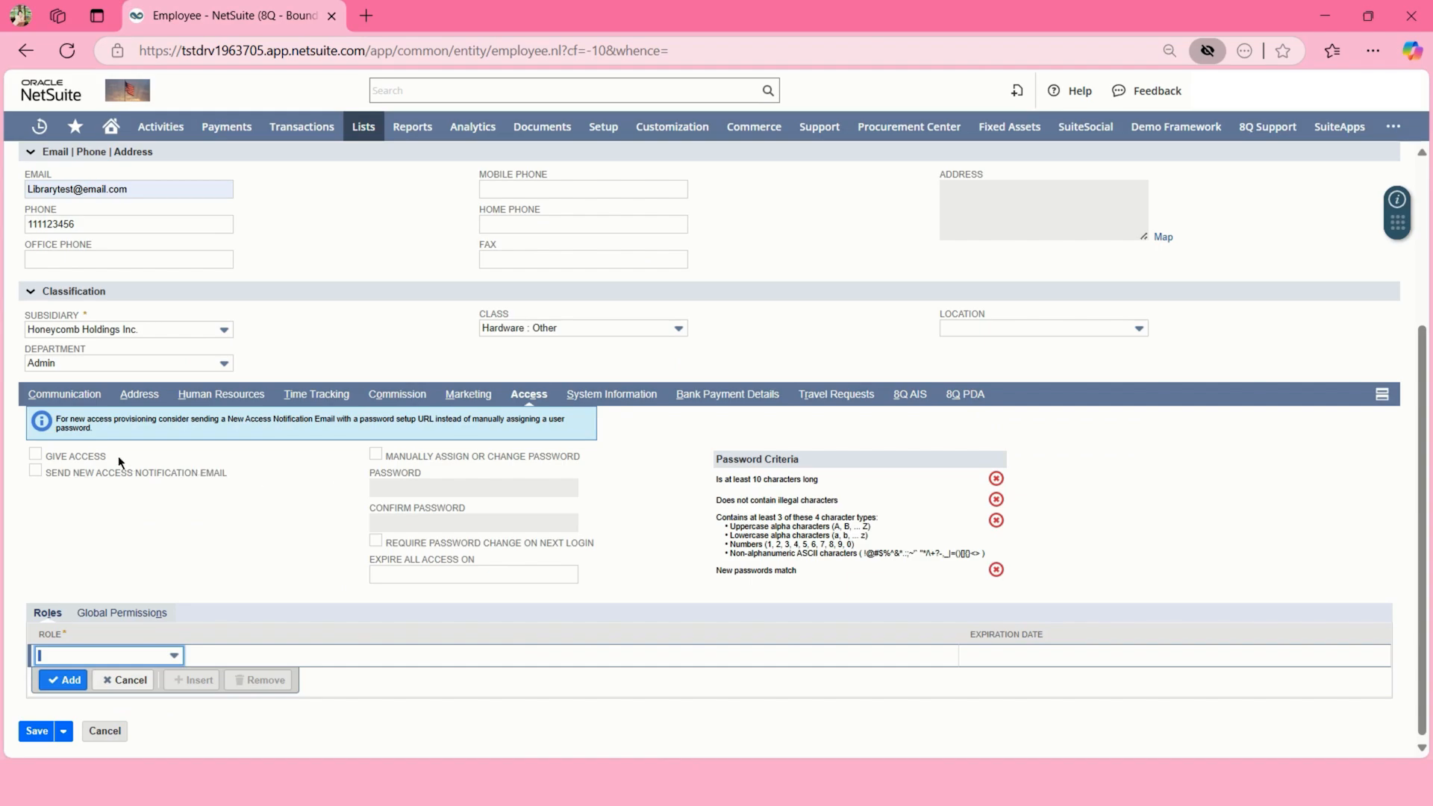
- Toggle the Give Access checkbox, leaving access off, and save the employee record
left_click(43, 451)
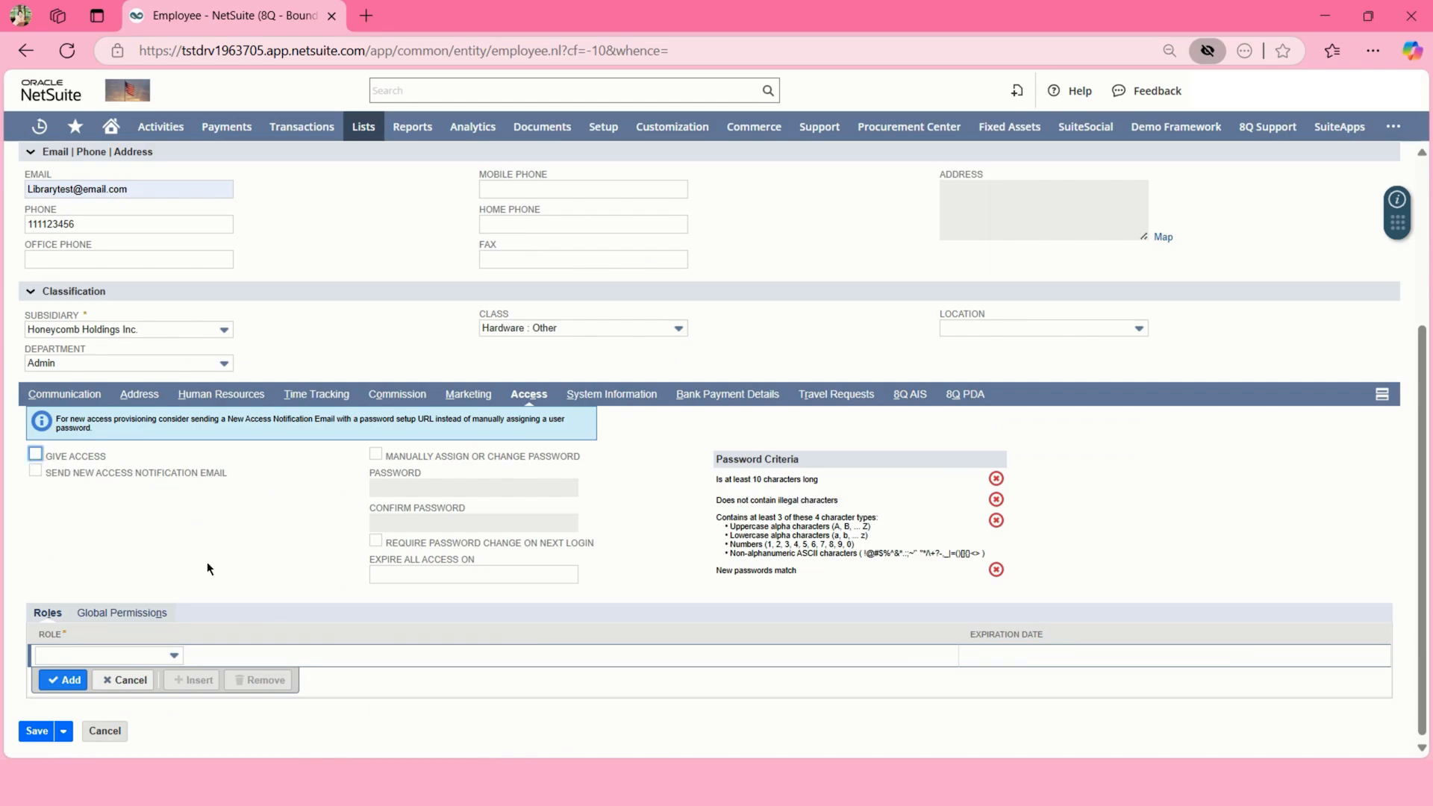
scroll(208, 589, "up", 3)
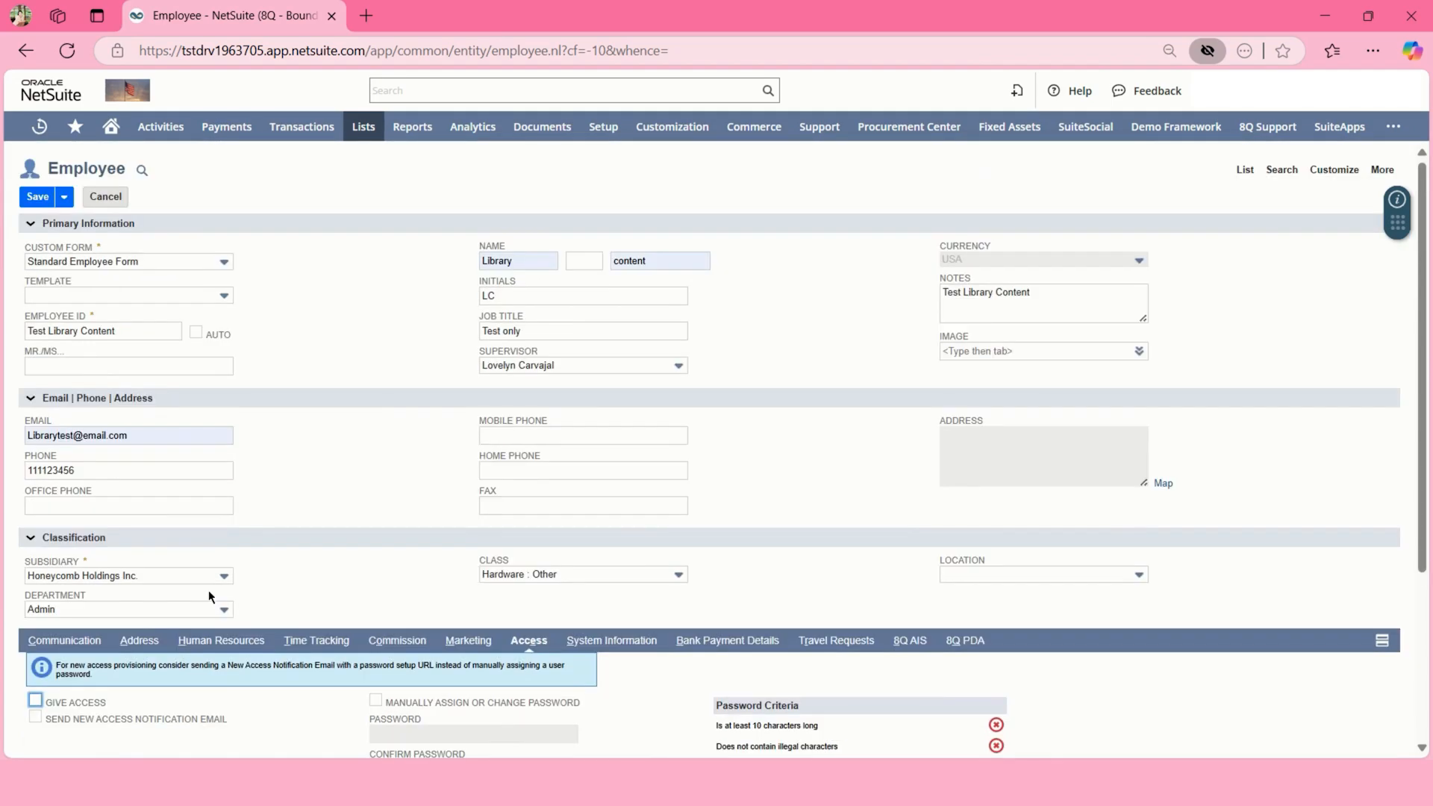
left_click(45, 204)
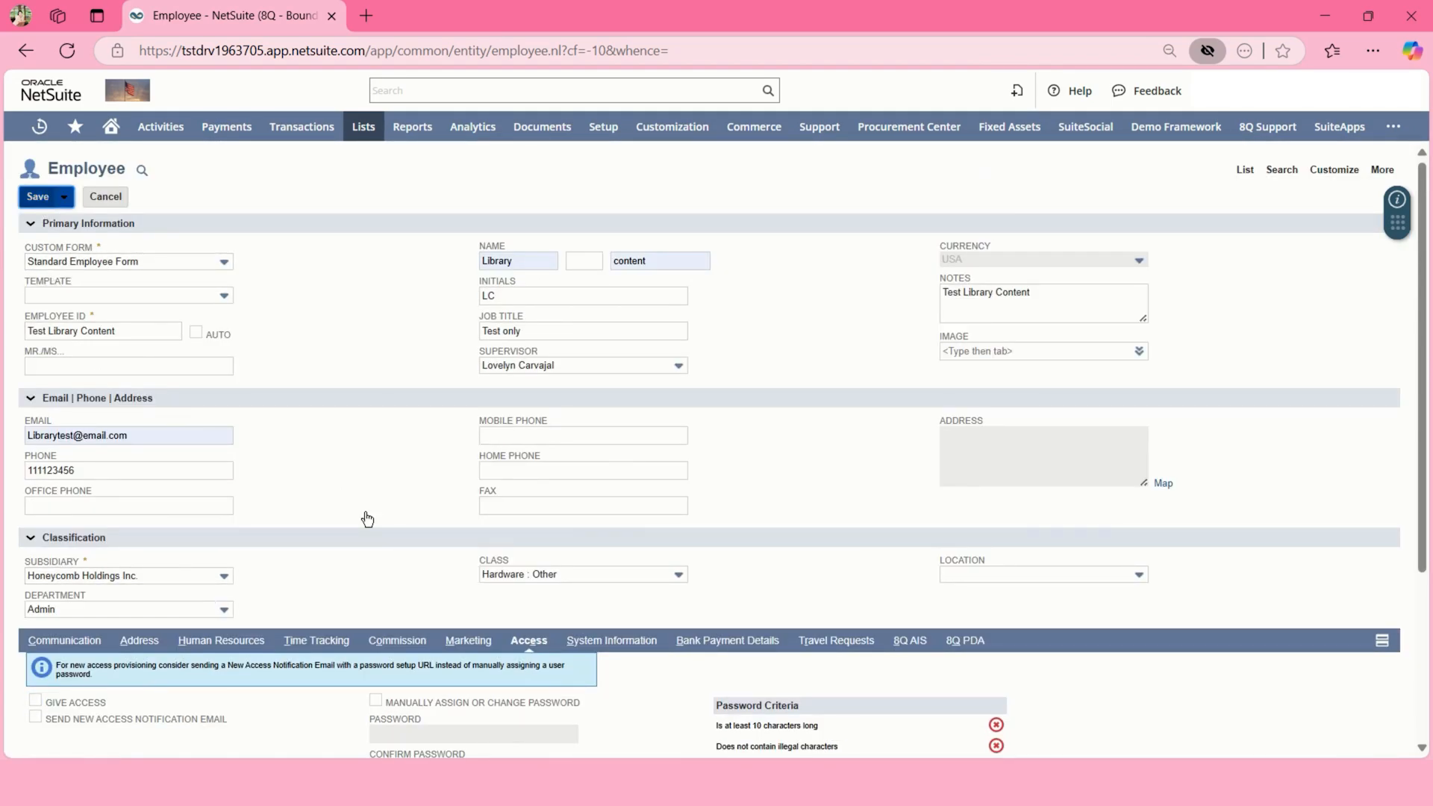